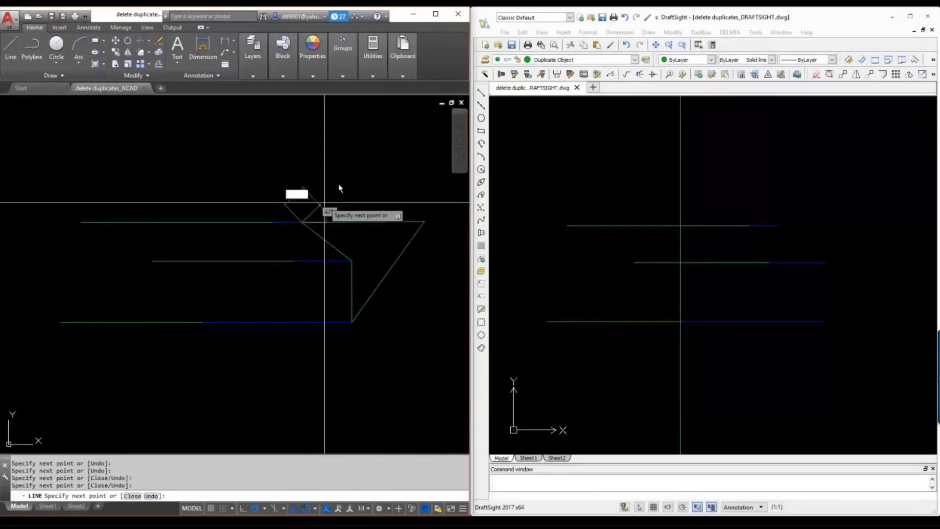
End the line command in the AutoCAD drawing, keeping the connected segments already drawn.
{"action": "right_click", "coordinate": [349, 166]}
{"action": "left_click", "coordinate": [387, 181]}
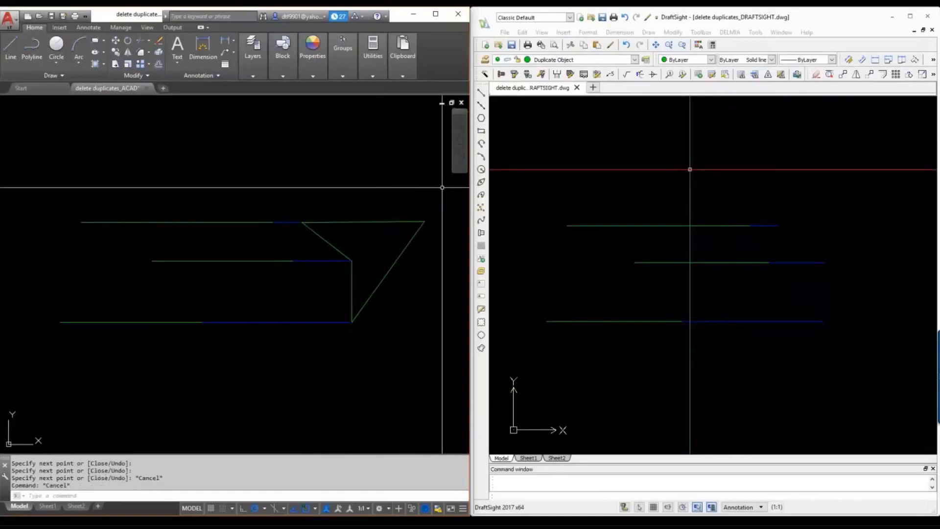
In DraftSight, draw a closed chain of lines (alias L) joining the three lines' blue ends through an outer point and back to the upper end.
{"action": "left_click", "coordinate": [666, 173]}
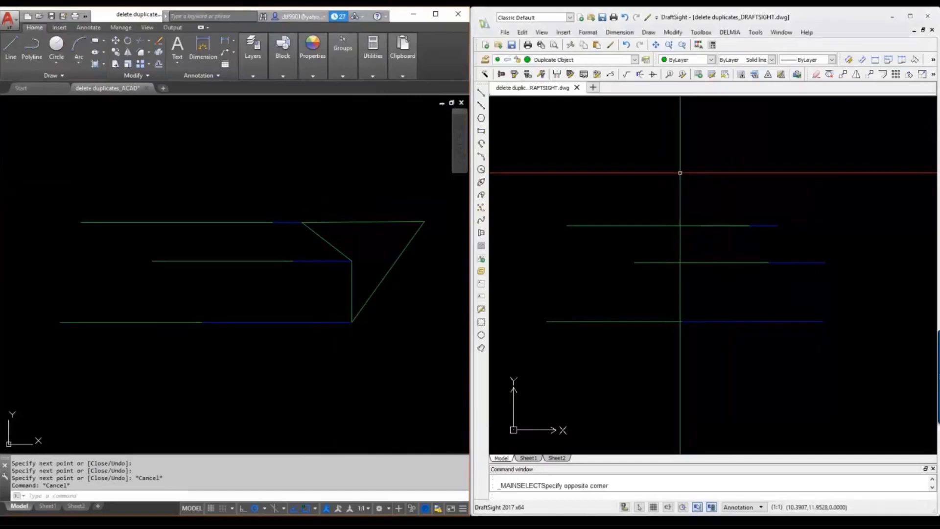
{"action": "type", "text": "L"}
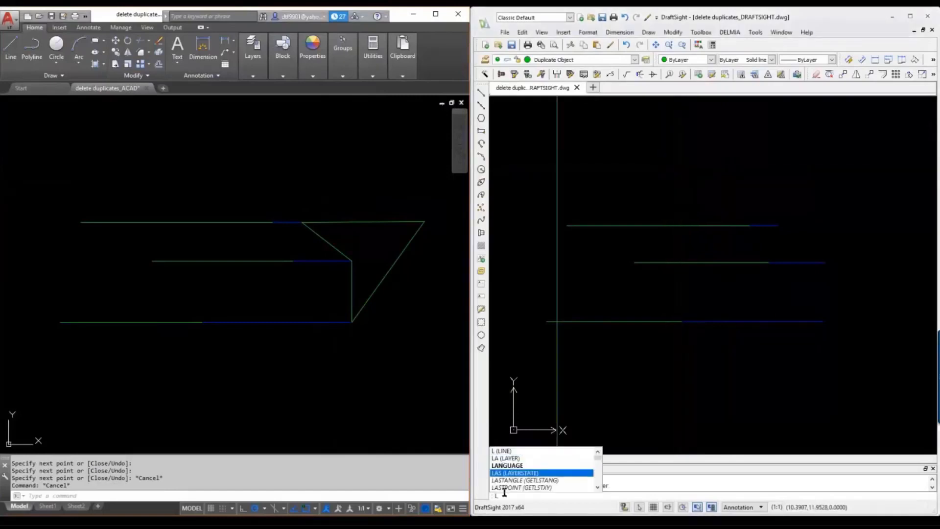
{"action": "key", "text": "Return"}
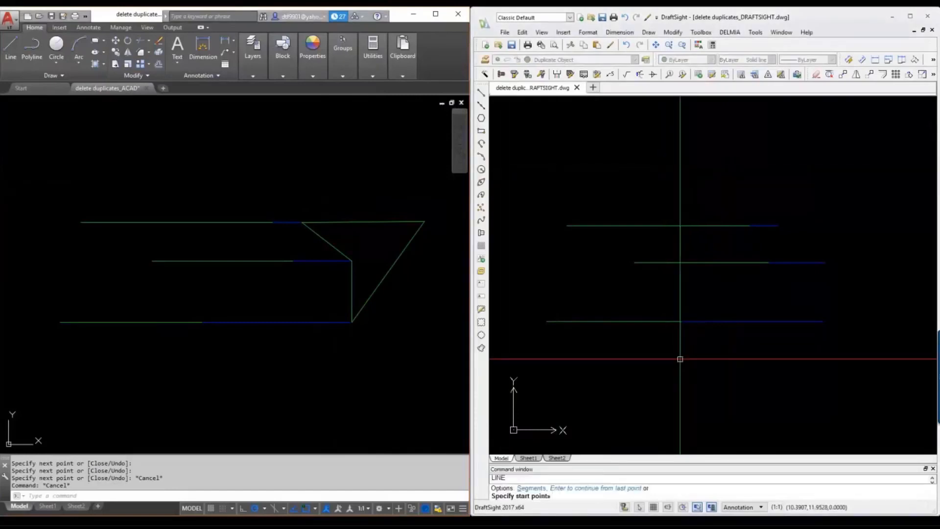
{"action": "left_click", "coordinate": [777, 226]}
{"action": "left_click", "coordinate": [824, 262]}
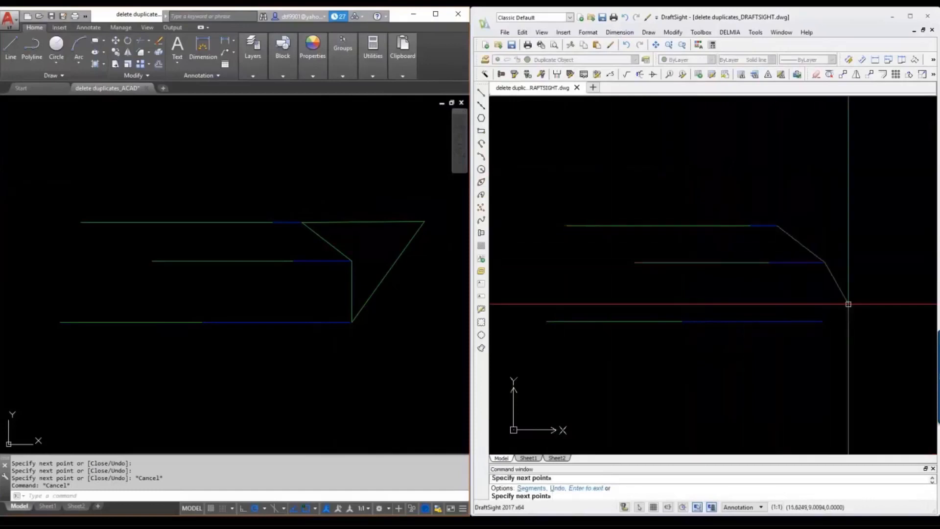
{"action": "left_click", "coordinate": [823, 320]}
{"action": "right_click", "coordinate": [871, 222]}
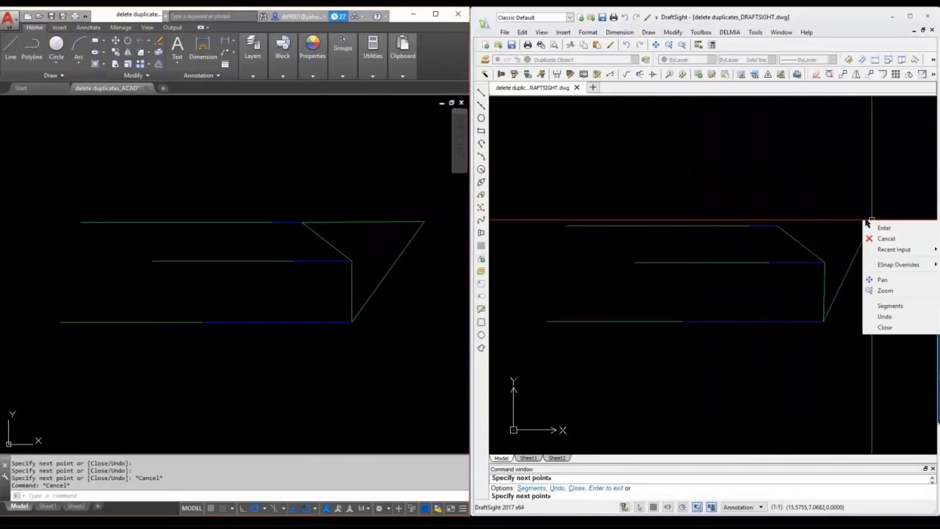
{"action": "key", "text": "Escape"}
{"action": "left_click", "coordinate": [863, 218]}
{"action": "left_click", "coordinate": [777, 226]}
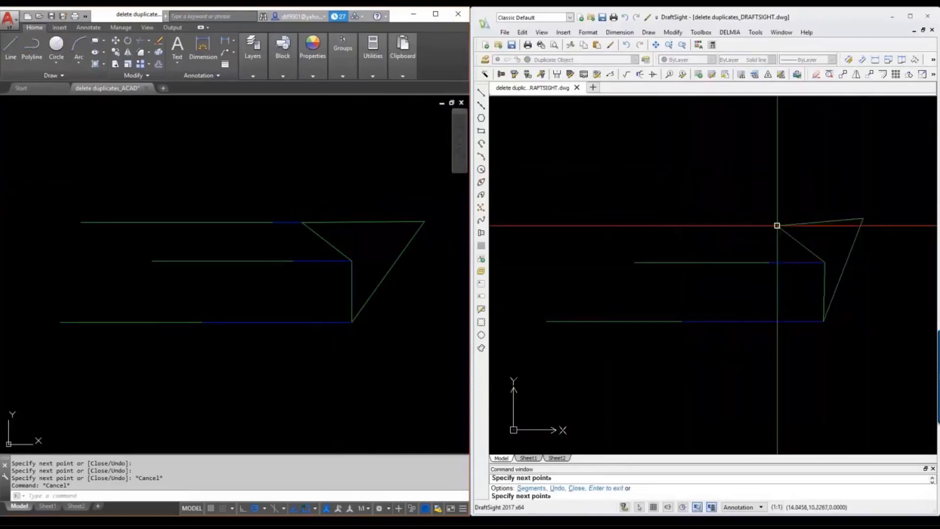
{"action": "right_click", "coordinate": [797, 195]}
{"action": "left_click", "coordinate": [822, 211]}
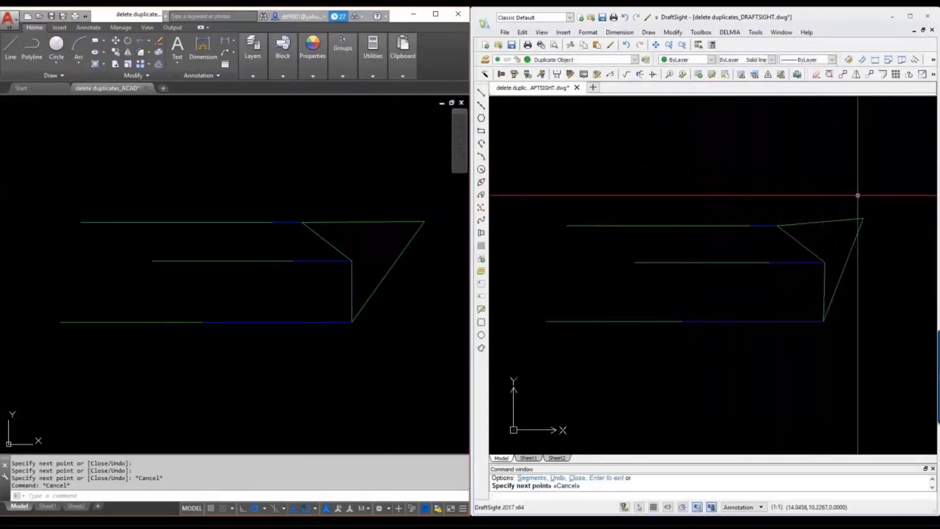
Delete the four connecting lines in the DraftSight drawing using the E command alias.
{"action": "type", "text": "e"}
{"action": "key", "text": "Return"}
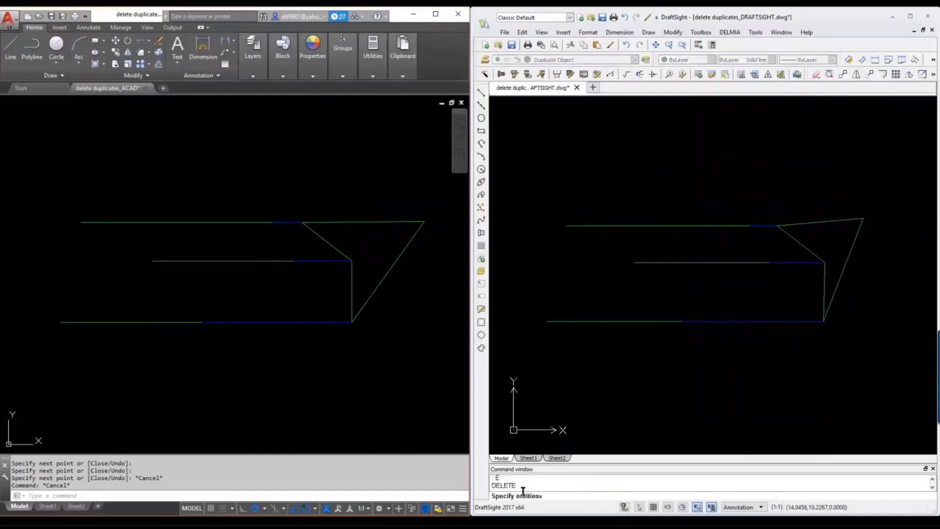
{"action": "left_click", "coordinate": [853, 247]}
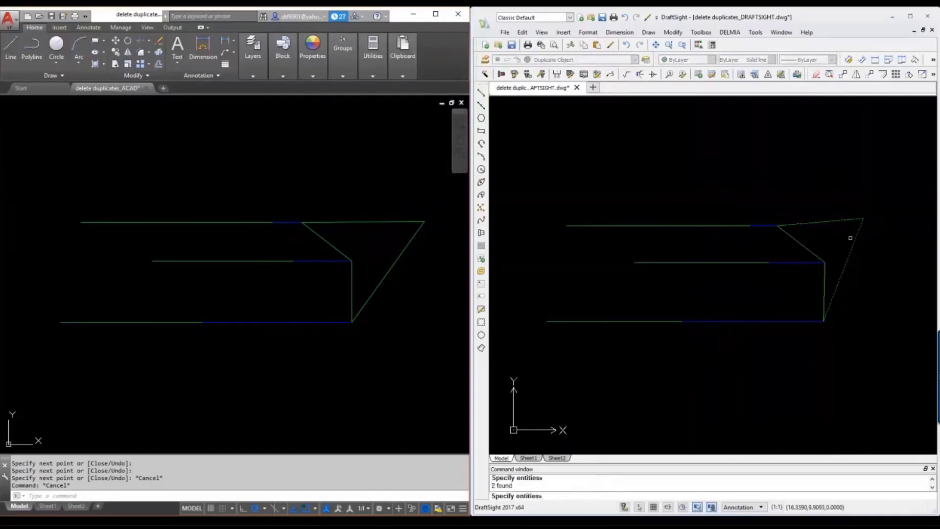
{"action": "left_click", "coordinate": [832, 221]}
{"action": "left_click", "coordinate": [825, 288]}
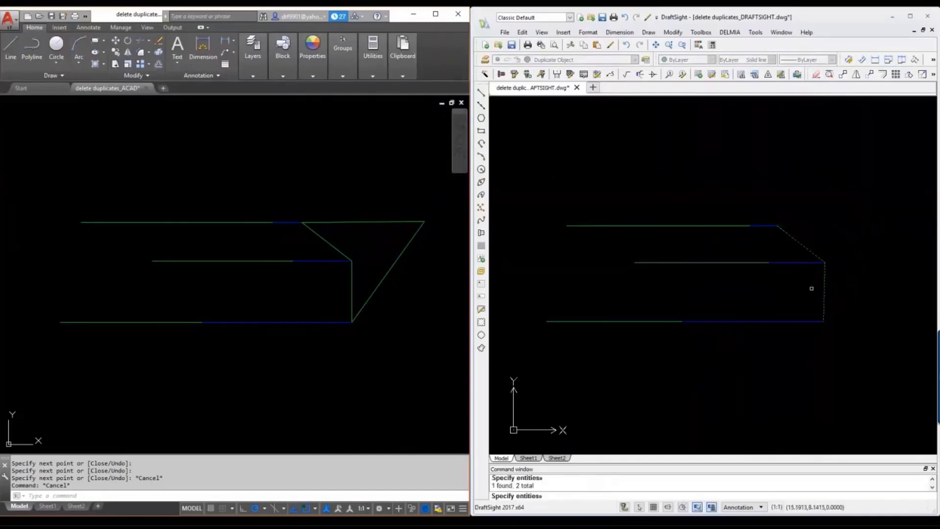
{"action": "key", "text": "Return"}
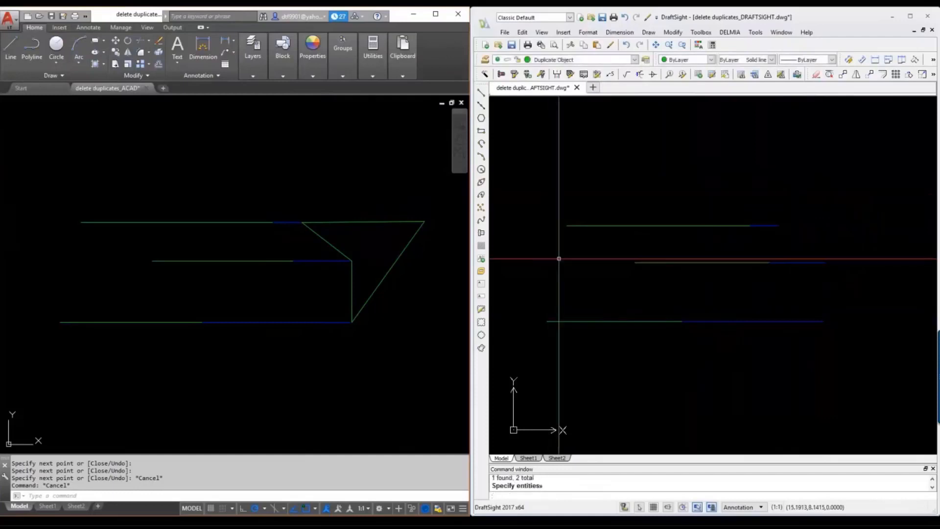
{"action": "key", "text": "Escape"}
{"action": "key", "text": "Escape"}
In AutoCAD, erase the two outer connecting lines that meet at the far corner, using the E alias.
{"action": "left_click", "coordinate": [396, 318]}
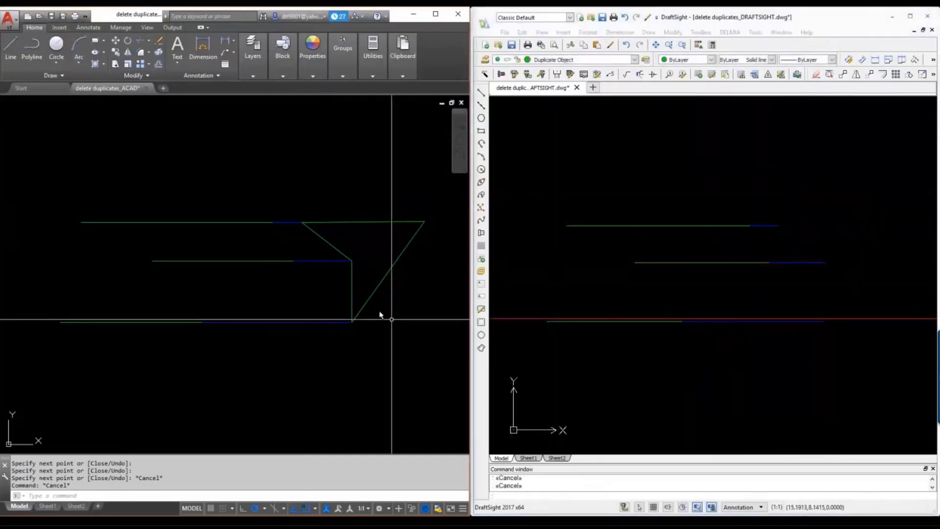
{"action": "type", "text": "E"}
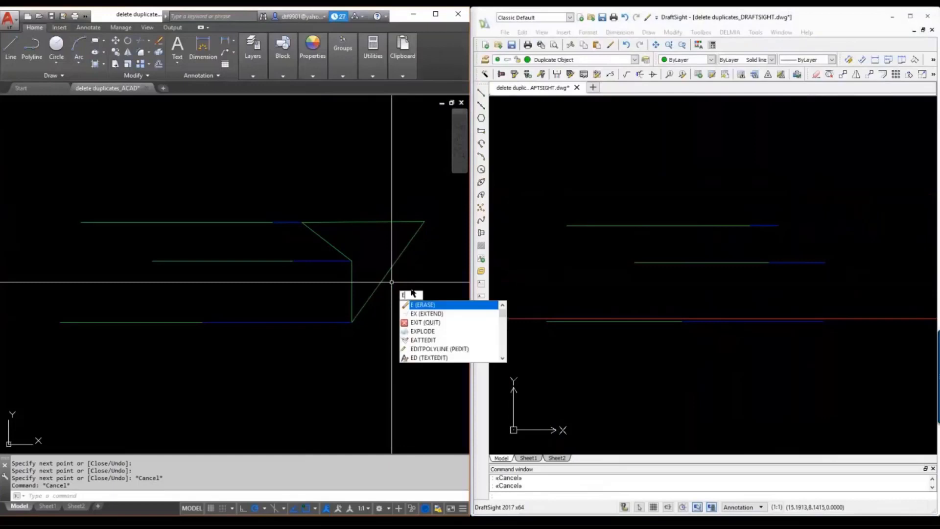
{"action": "key", "text": "Return"}
{"action": "left_click", "coordinate": [444, 203]}
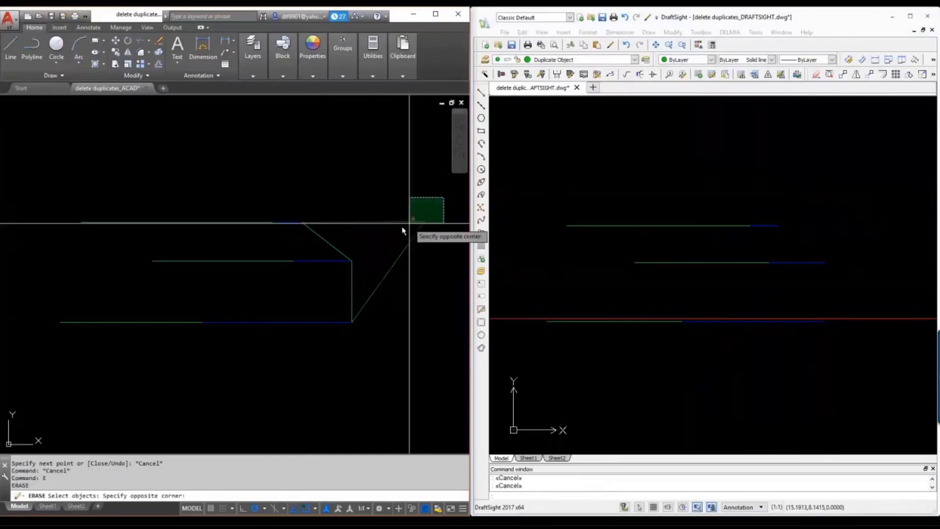
{"action": "left_click", "coordinate": [374, 238]}
{"action": "key", "text": "Return"}
Erase the remaining diagonal and vertical connecting lines between the ends of the three horizontal lines.
{"action": "key", "text": "Return"}
{"action": "left_click", "coordinate": [358, 237]}
{"action": "left_click", "coordinate": [327, 243]}
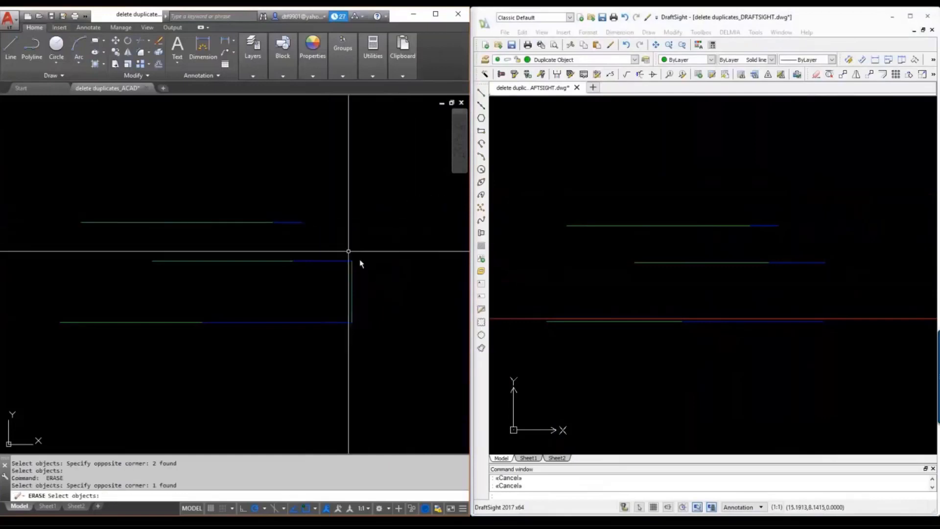
{"action": "key", "text": "Return"}
{"action": "key", "text": "Return"}
{"action": "left_click", "coordinate": [366, 277]}
{"action": "left_click", "coordinate": [334, 289]}
{"action": "key", "text": "Return"}
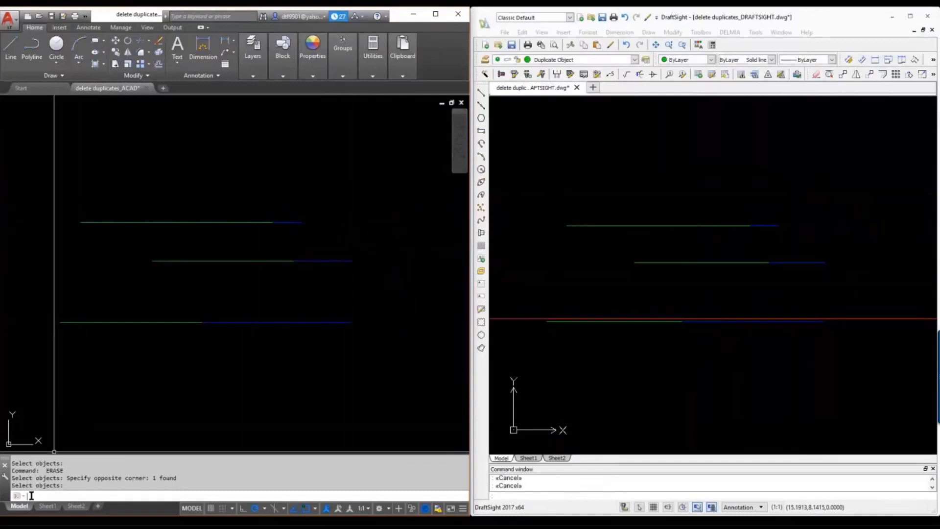
Run OVERKILL on all the horizontal lines in AutoCAD, ignoring color and layer and combining overlapping co-linear objects.
{"action": "type", "text": "OVERKILL"}
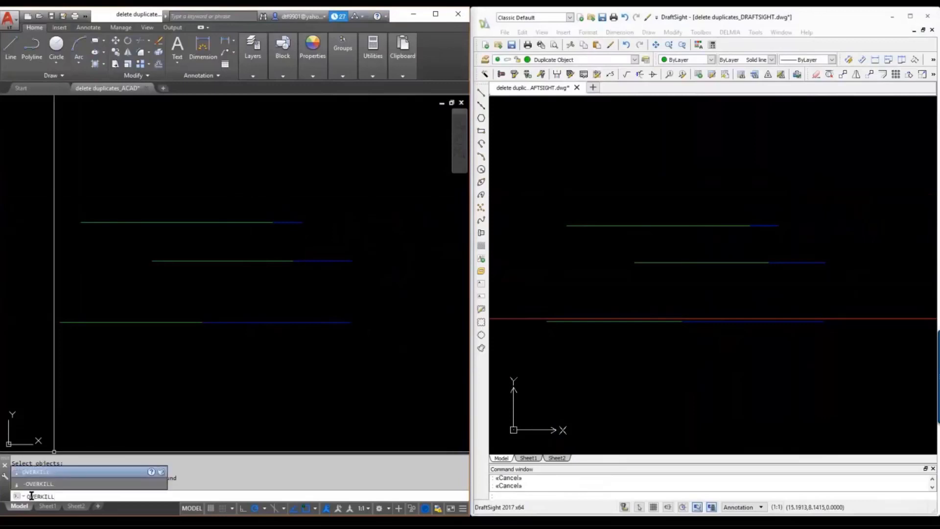
{"action": "key", "text": "Return"}
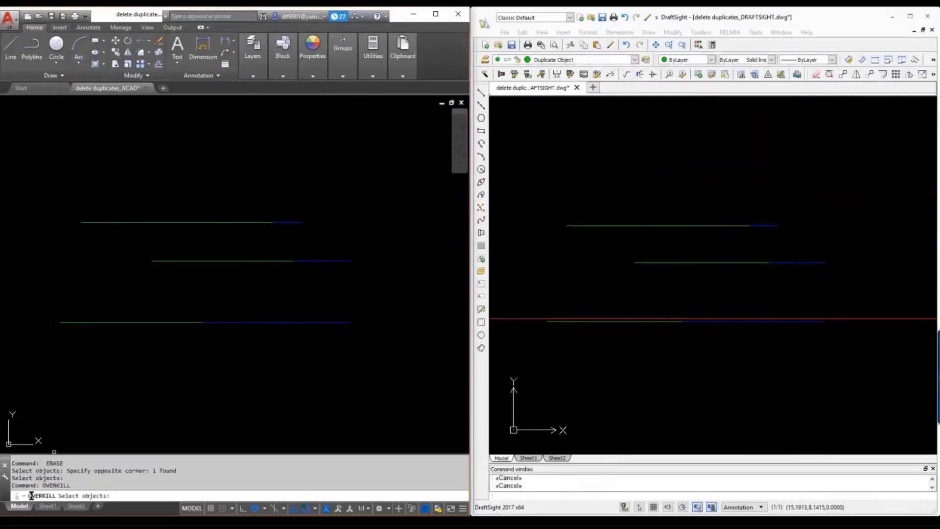
{"action": "left_click", "coordinate": [36, 354]}
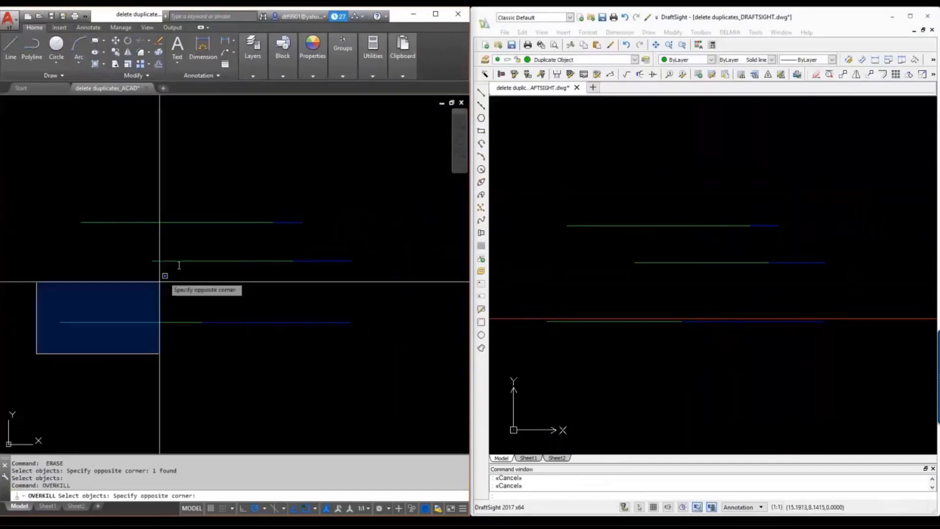
{"action": "left_click", "coordinate": [382, 200]}
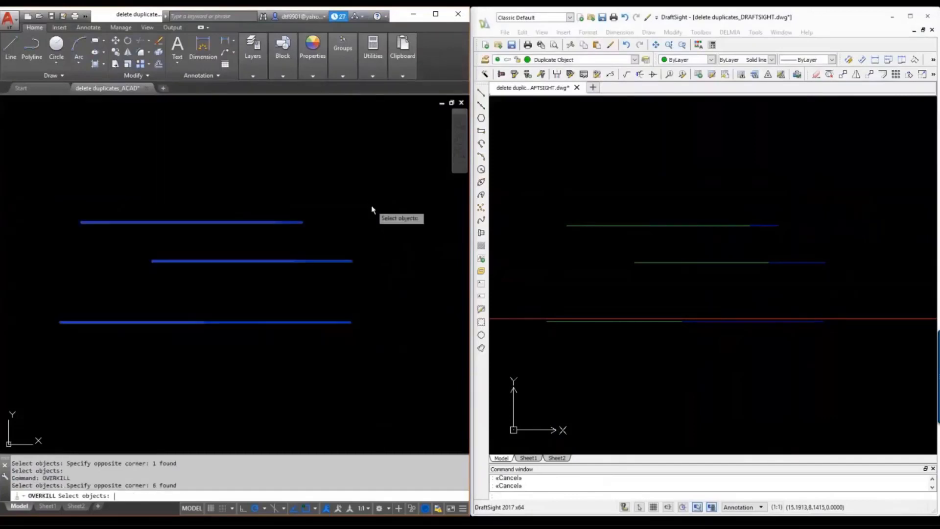
{"action": "key", "text": "Return"}
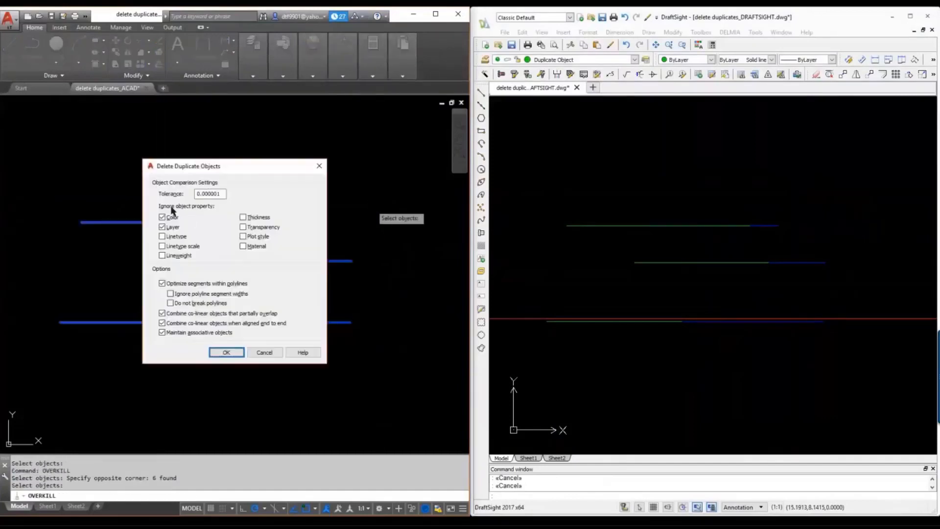
{"action": "left_click", "coordinate": [226, 352]}
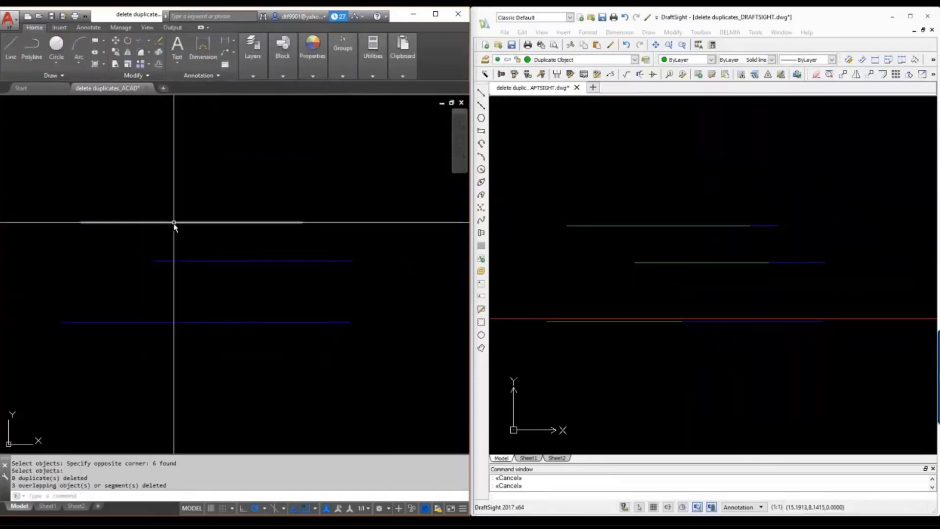
Examine AutoCAD's command history for the number of overlapping objects deleted.
{"action": "left_click_drag", "start_coordinate": [12, 485], "coordinate": [166, 485]}
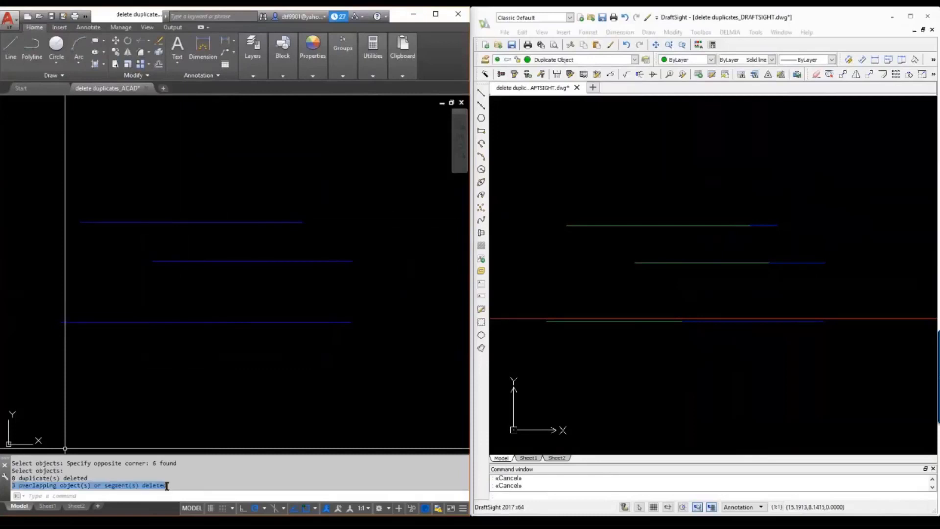
{"action": "left_click", "coordinate": [199, 386]}
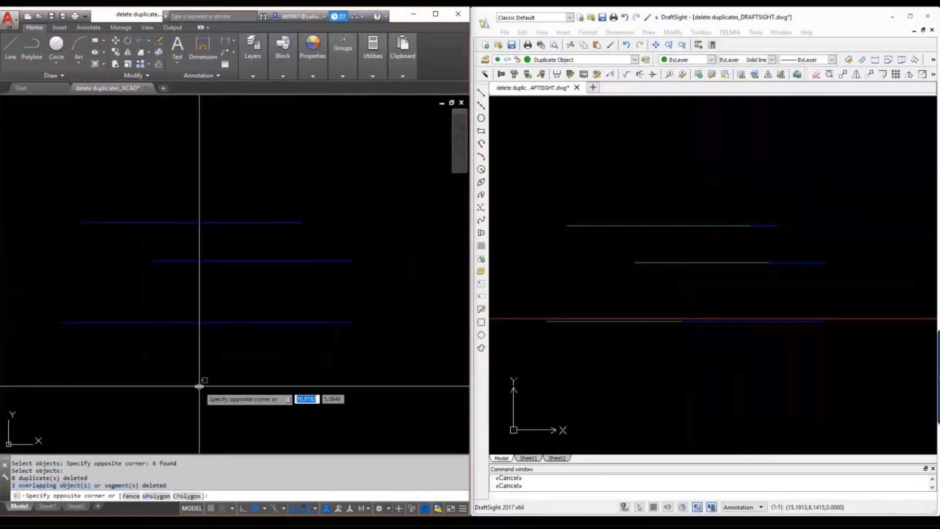
{"action": "key", "text": "Escape"}
{"action": "key", "text": "Escape"}
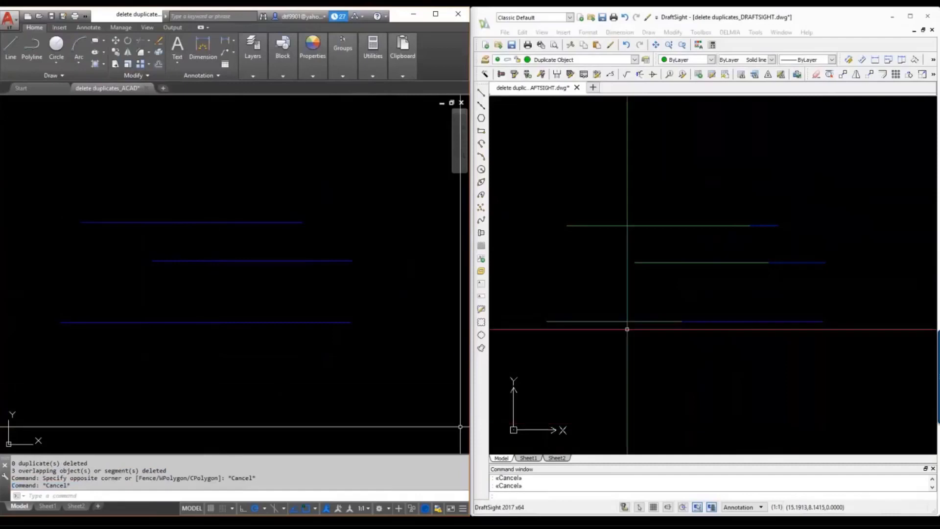
In DraftSight, run OVERKILL on all the horizontal lines, ignoring Layer and LineColor and combining overlapping and collinear entities.
{"action": "left_click", "coordinate": [521, 498]}
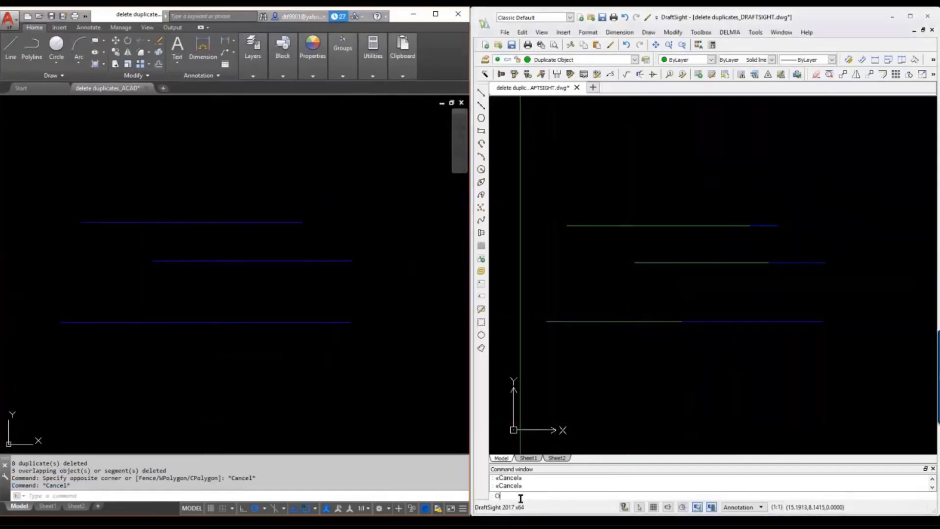
{"action": "type", "text": "OVERKILL"}
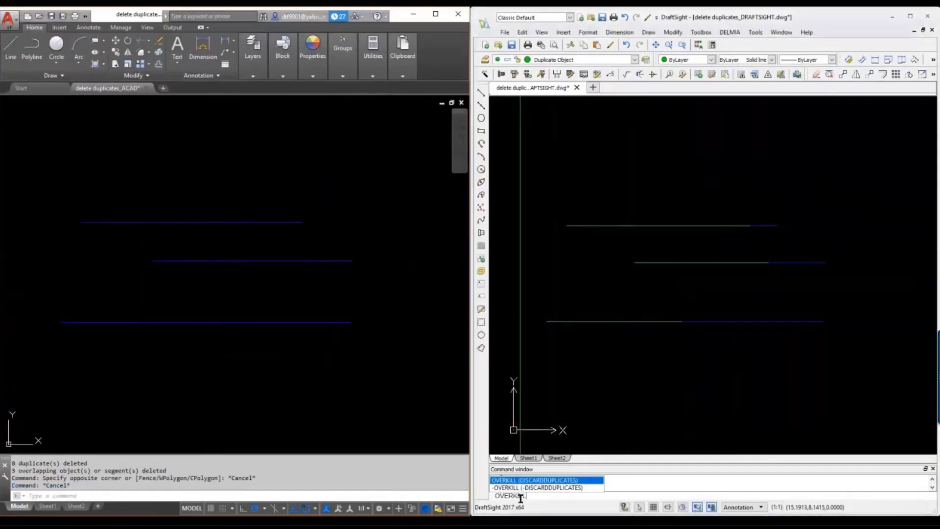
{"action": "key", "text": "Return"}
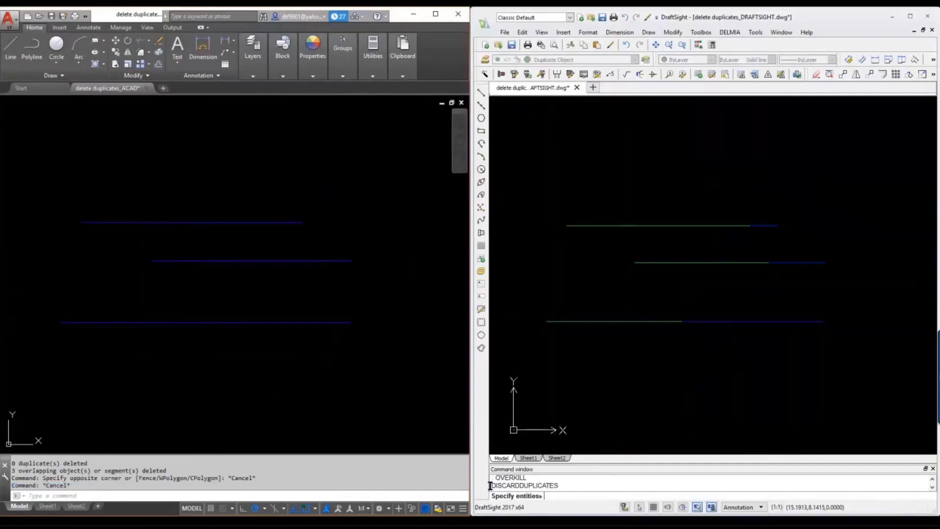
{"action": "left_click", "coordinate": [525, 349]}
{"action": "left_click", "coordinate": [847, 198]}
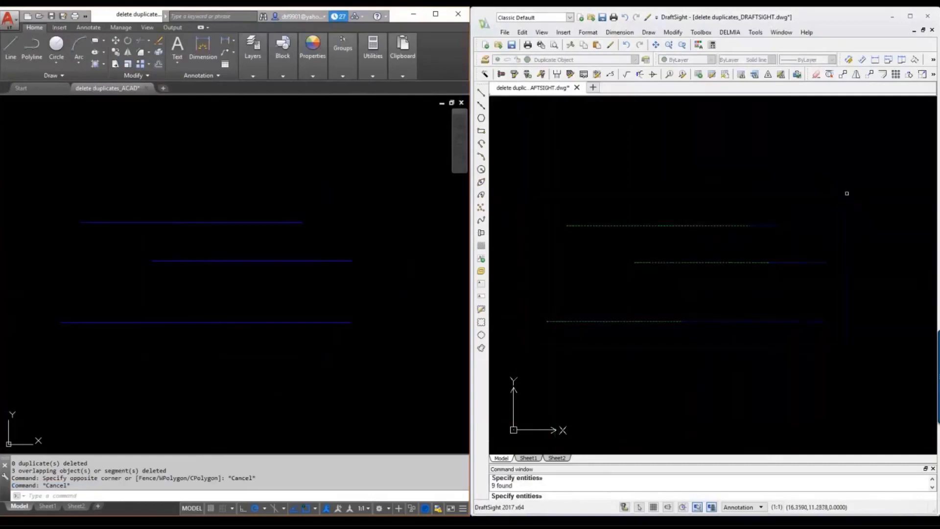
{"action": "key", "text": "Return"}
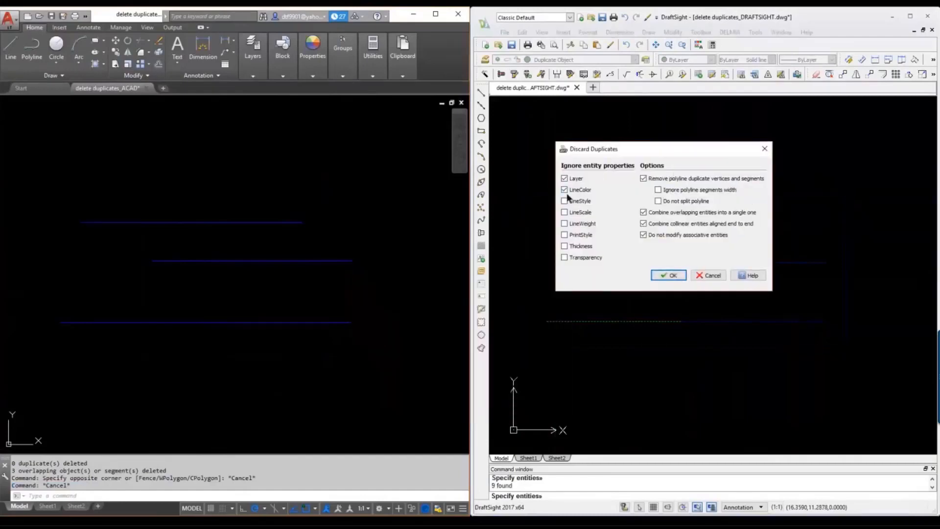
{"action": "left_click", "coordinate": [671, 276]}
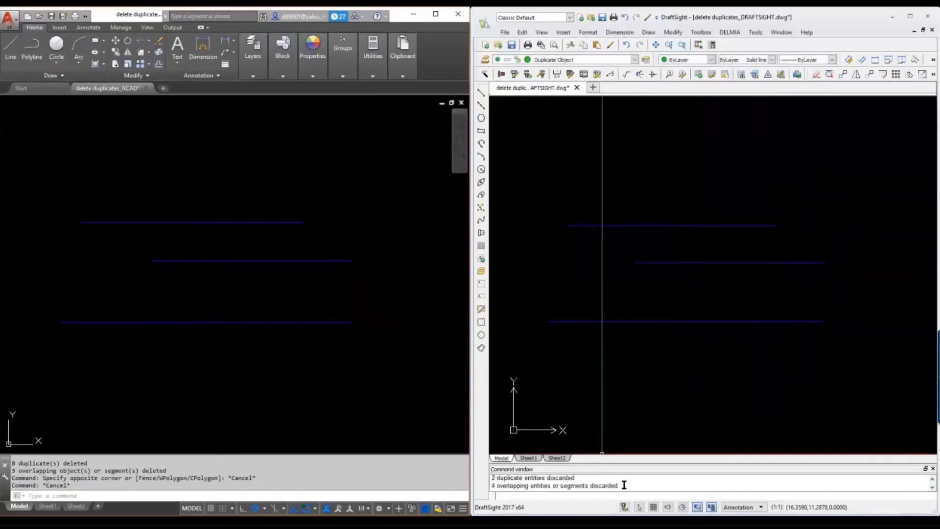
Examine DraftSight's command window for the number of overlapping entities discarded.
{"action": "left_click_drag", "start_coordinate": [624, 484], "coordinate": [490, 485]}
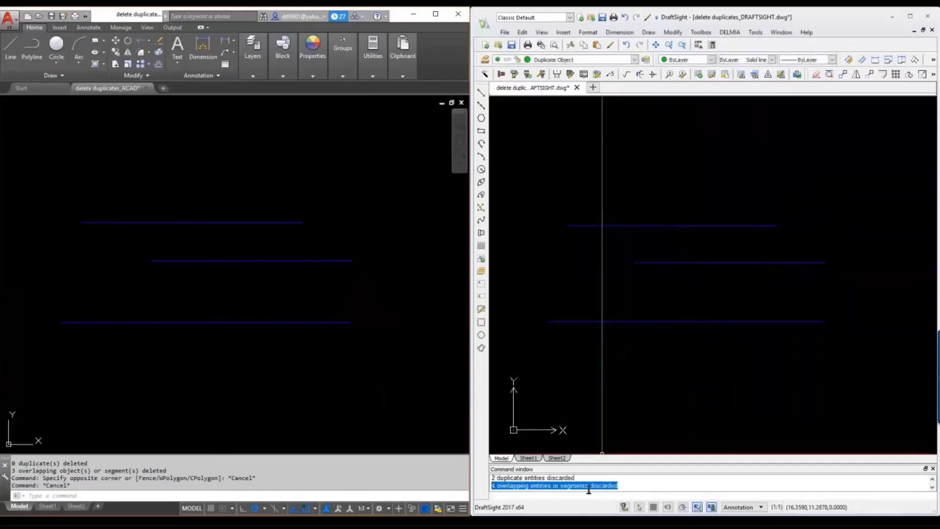
{"action": "left_click", "coordinate": [707, 390]}
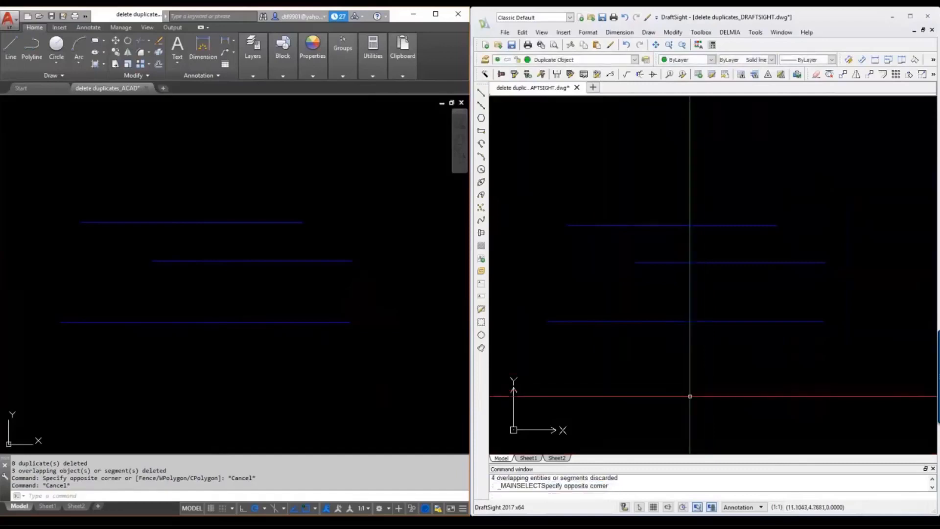
{"action": "right_click_drag", "start_coordinate": [688, 391], "coordinate": [688, 433]}
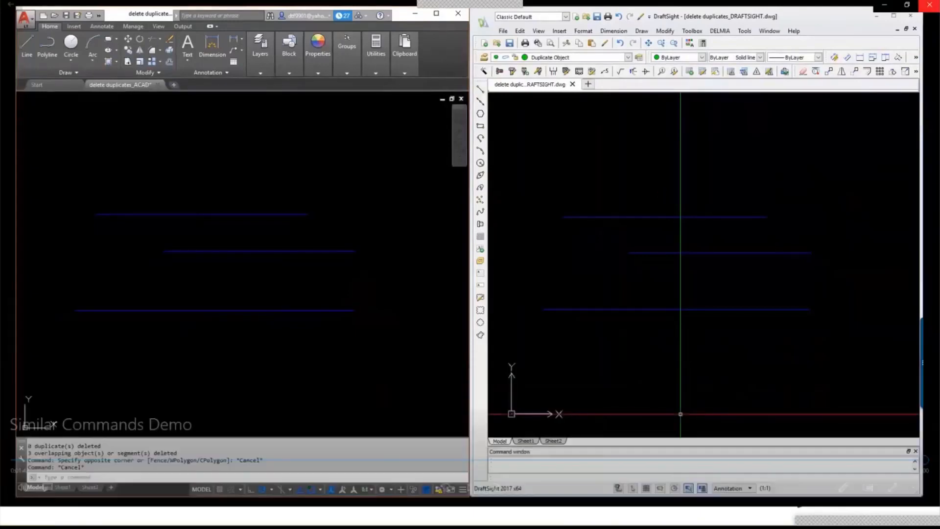
Close the Similar Commands demo and go back to slide 6 to play the Comparison Demo1 video.
{"action": "left_click", "coordinate": [929, 4]}
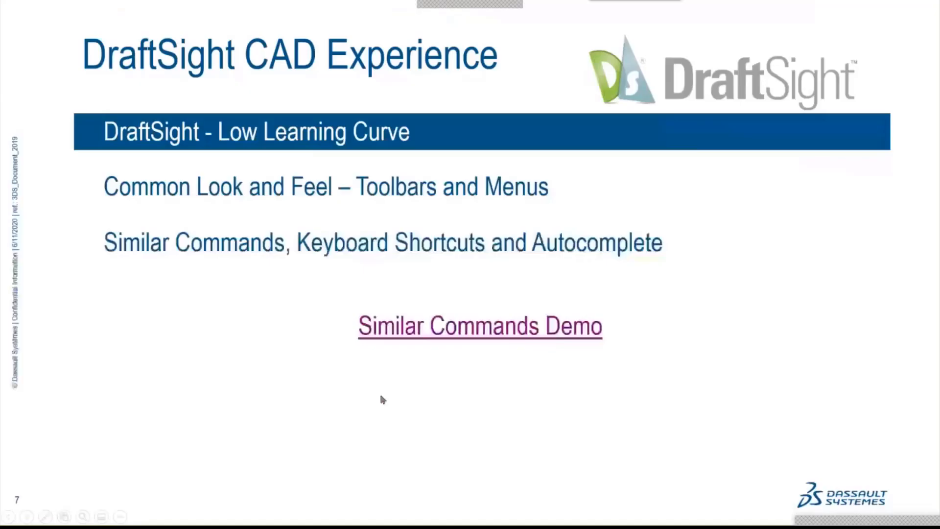
{"action": "left_click", "coordinate": [429, 480]}
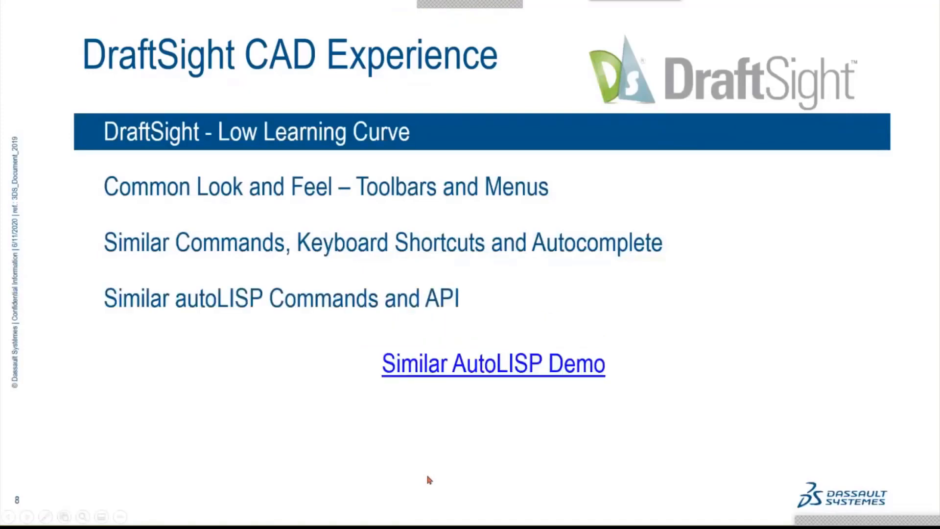
{"action": "key", "text": "Left"}
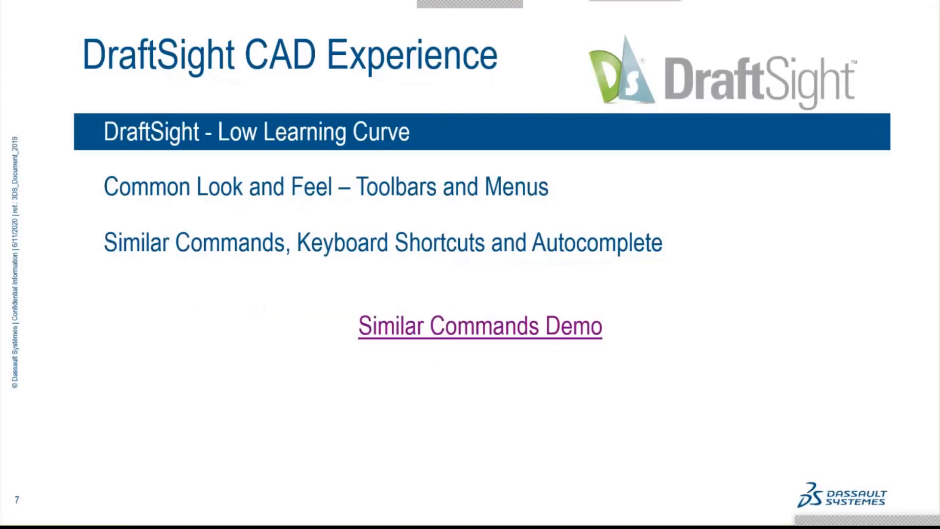
{"action": "key", "text": "Left"}
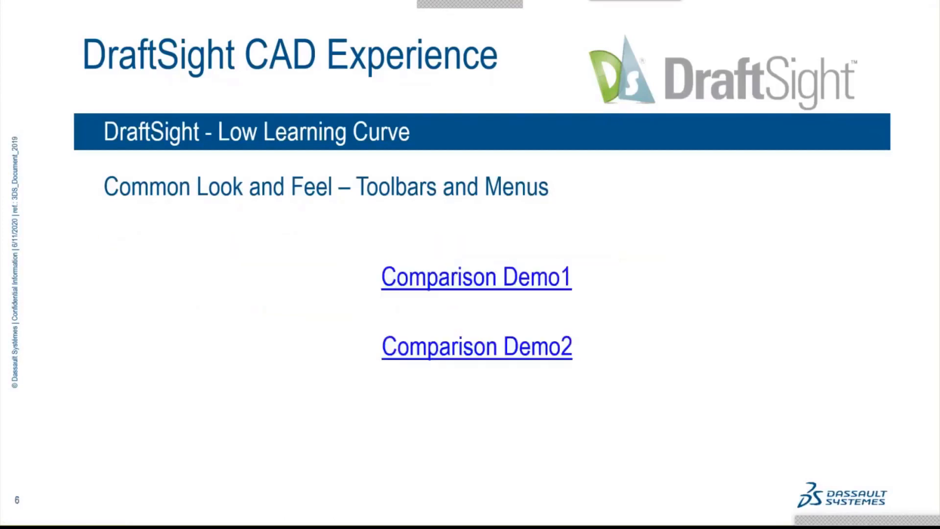
{"action": "left_click", "coordinate": [552, 283]}
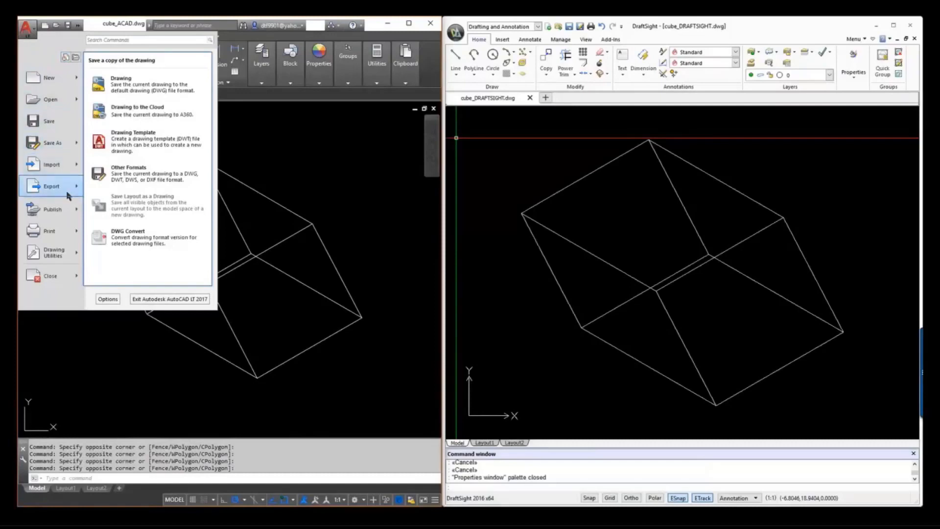
Examine the publishing and printing commands in AutoCAD's application menu, then dismiss it.
{"action": "mouse_move", "coordinate": [65, 212]}
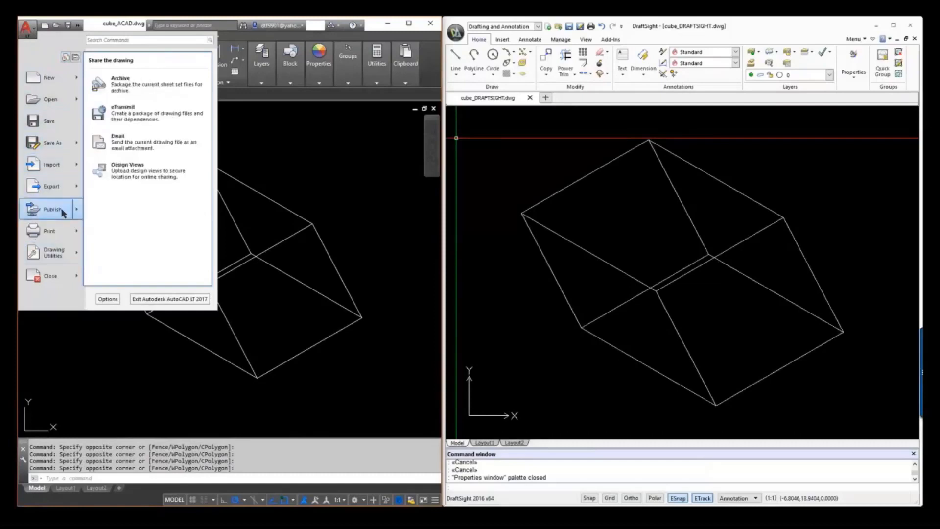
{"action": "mouse_move", "coordinate": [62, 231]}
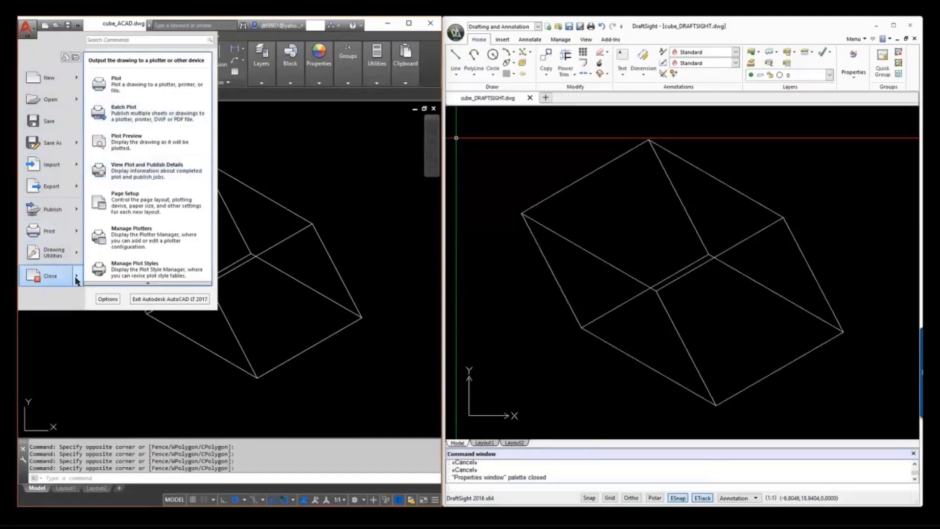
{"action": "mouse_move", "coordinate": [77, 279]}
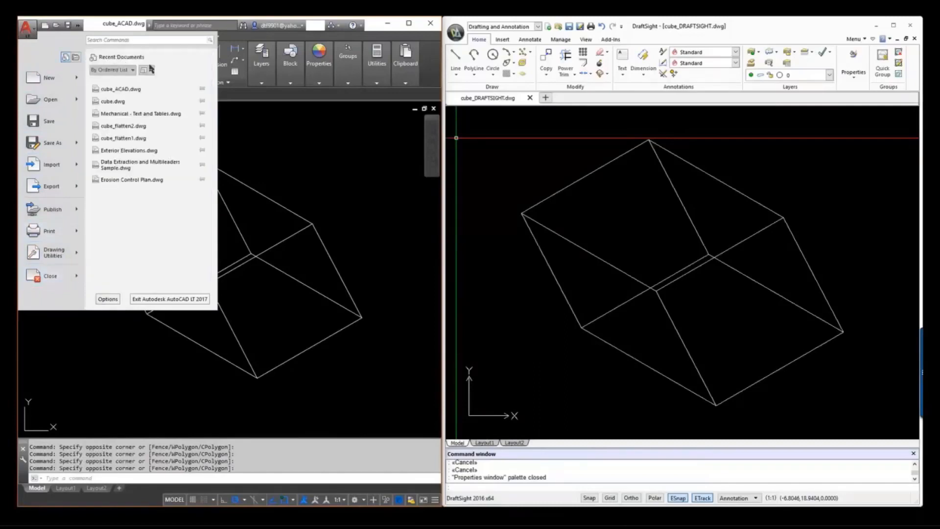
{"action": "left_click", "coordinate": [219, 104]}
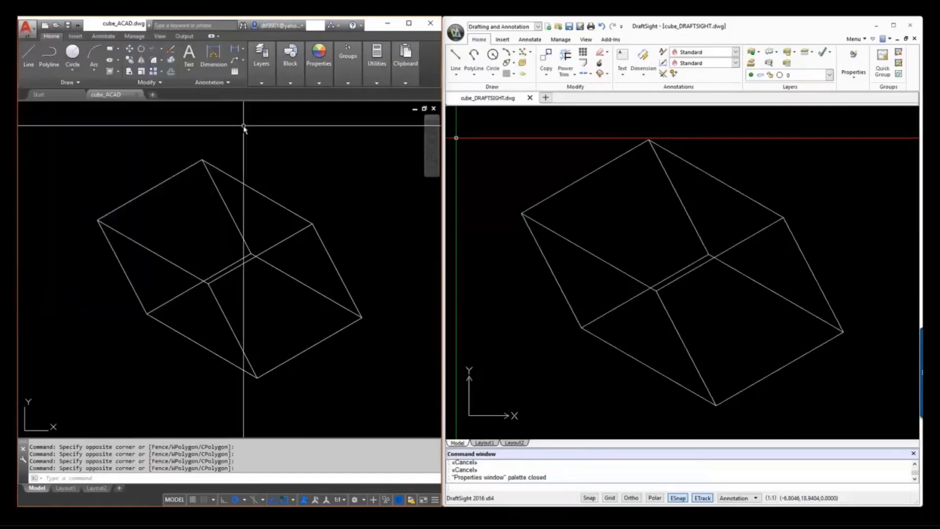
Examine the export, sheet, print and manage commands in DraftSight's application menu, then dismiss it.
{"action": "left_click", "coordinate": [455, 32]}
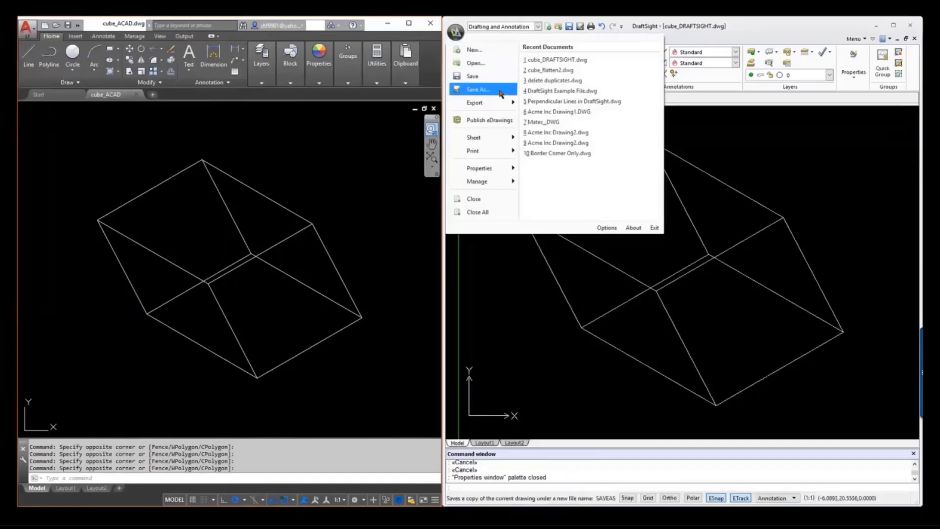
{"action": "mouse_move", "coordinate": [500, 103]}
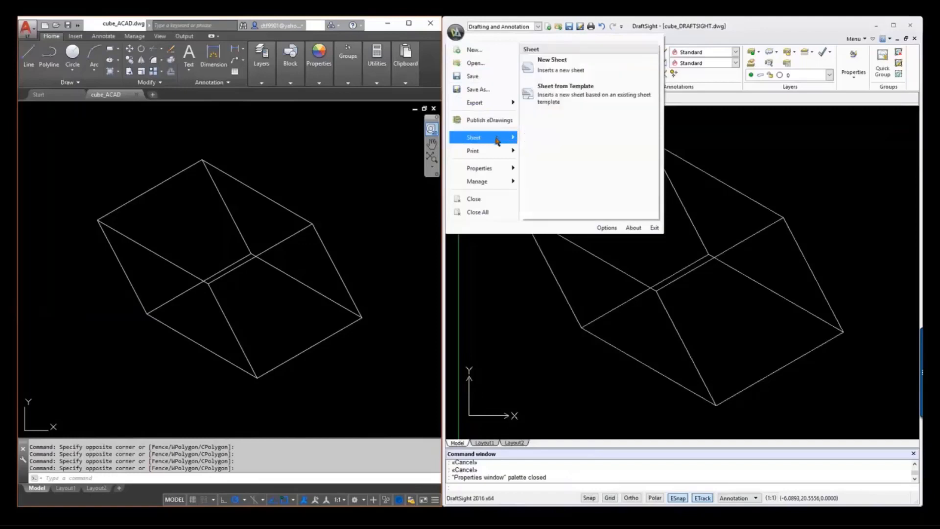
{"action": "mouse_move", "coordinate": [497, 153]}
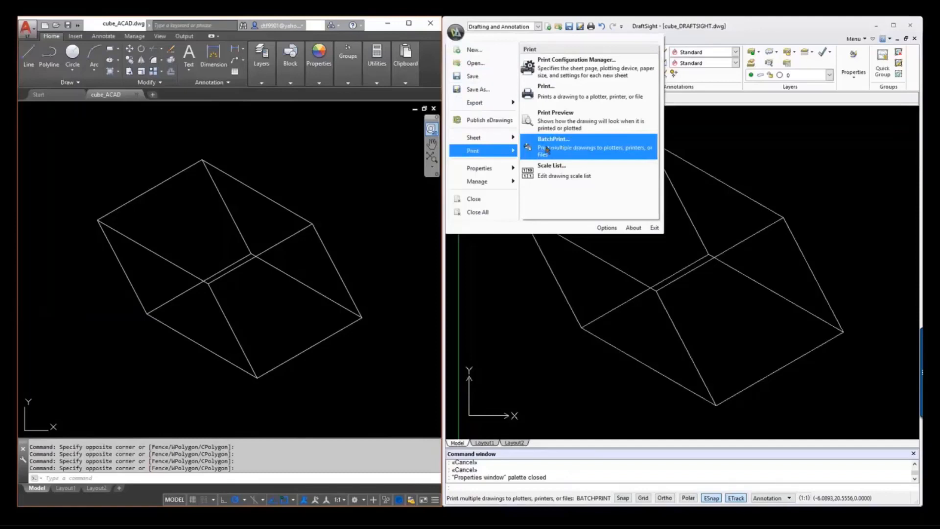
{"action": "mouse_move", "coordinate": [493, 189]}
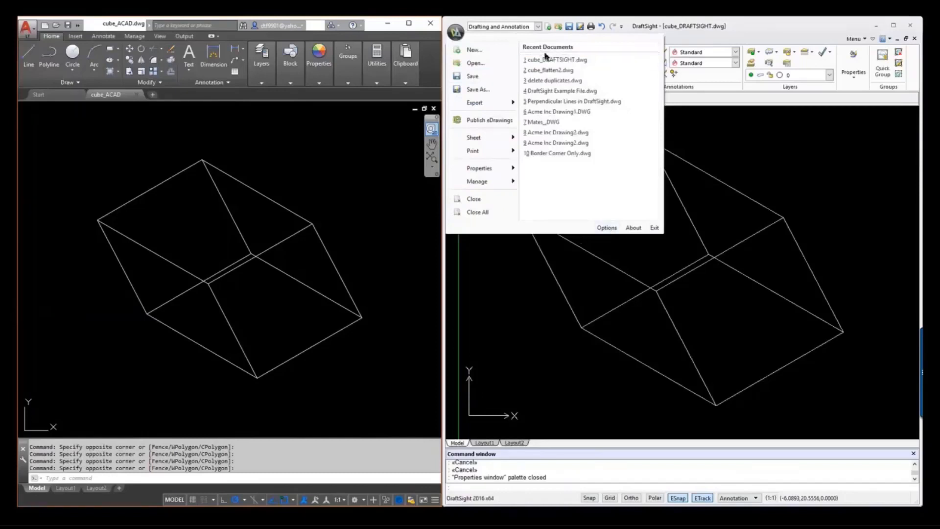
{"action": "left_click", "coordinate": [686, 139]}
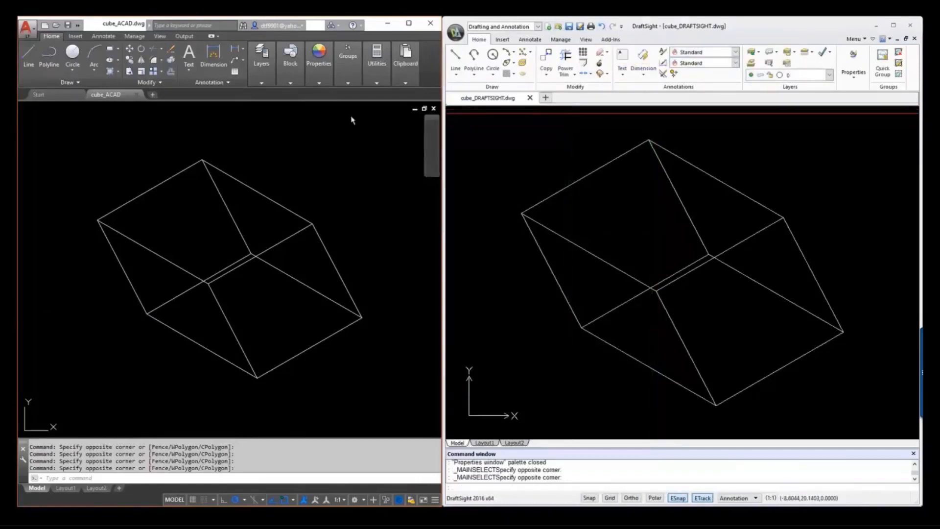
Examine AutoCAD's quick-access customization and its collapsed ribbon groups, expanding the Layers tools.
{"action": "left_click", "coordinate": [280, 123]}
{"action": "left_click", "coordinate": [230, 118]}
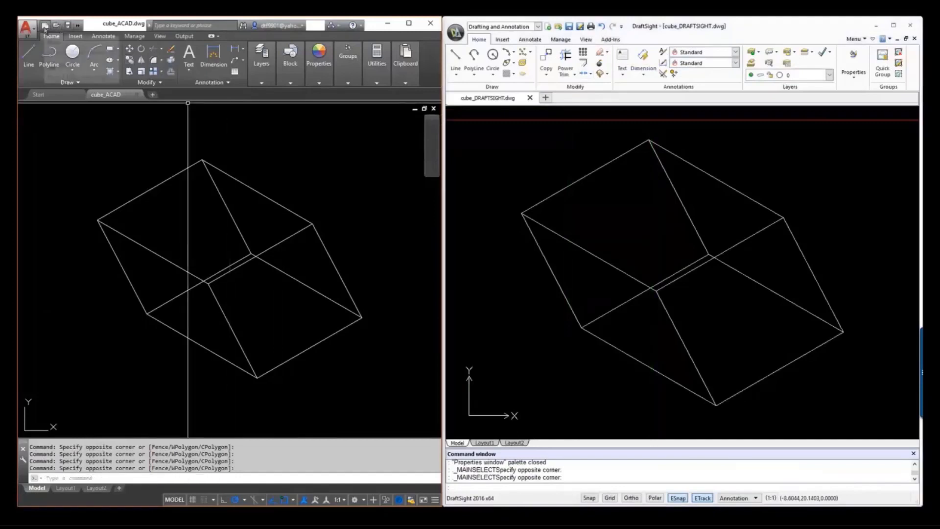
{"action": "left_click", "coordinate": [77, 25]}
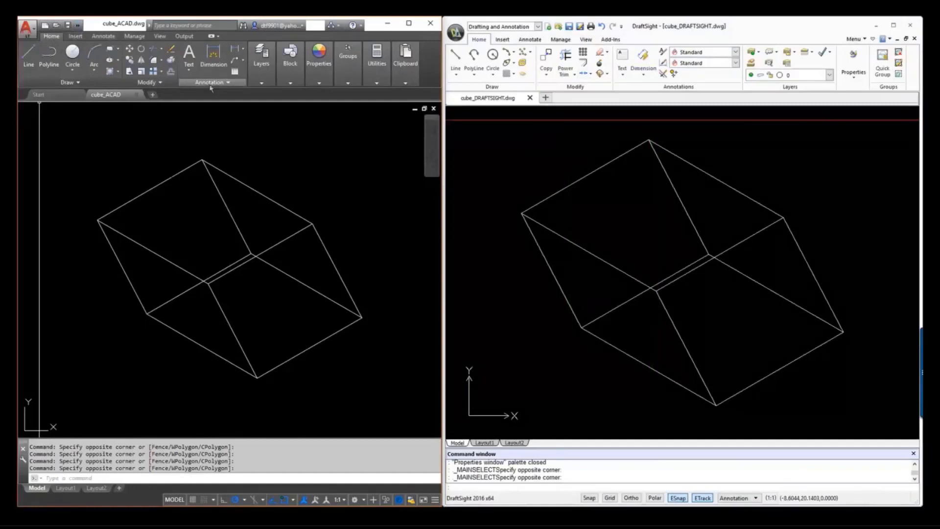
{"action": "left_click", "coordinate": [259, 83]}
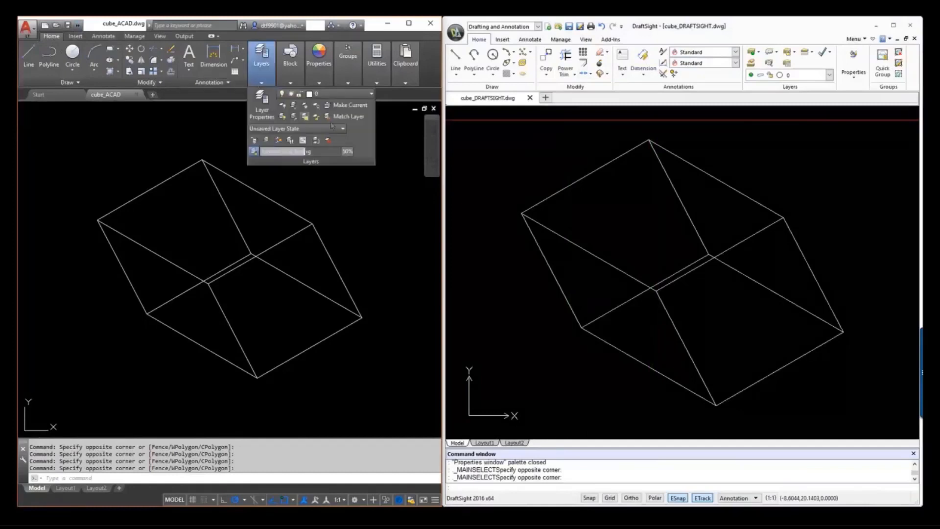
{"action": "mouse_move", "coordinate": [344, 73]}
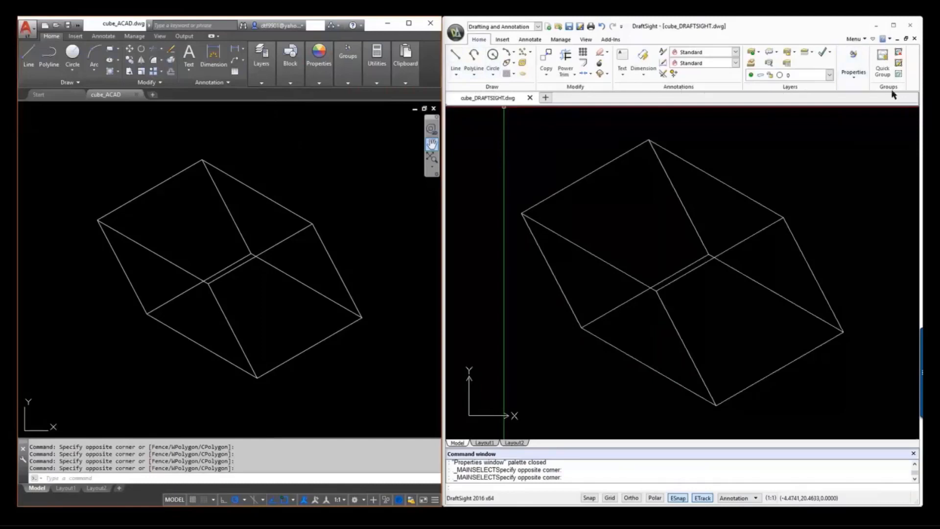
Display the Insert commands in both DraftSight and AutoCAD to compare their blocks, references and data tools.
{"action": "left_click", "coordinate": [845, 137]}
{"action": "left_click", "coordinate": [616, 119]}
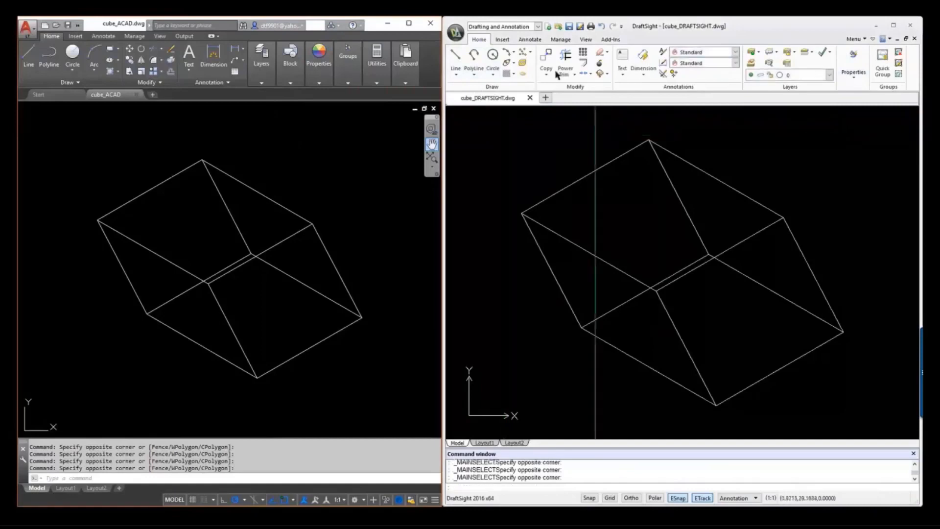
{"action": "left_click", "coordinate": [503, 40]}
{"action": "left_click", "coordinate": [75, 37]}
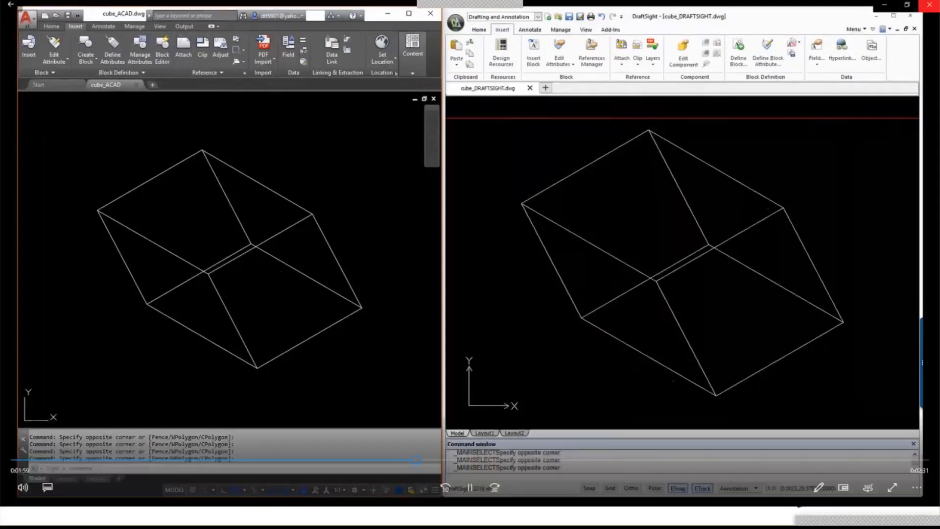
{"action": "left_click", "coordinate": [414, 84]}
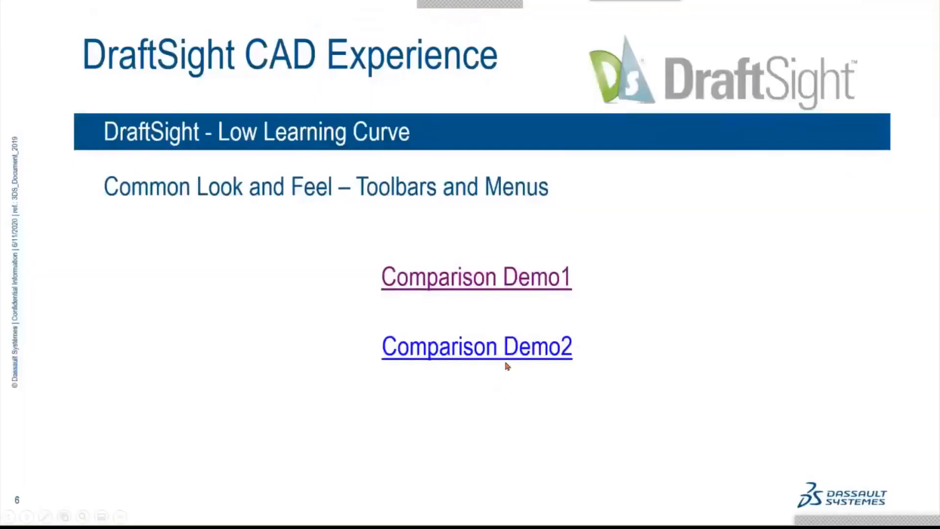
Play Comparison Demo2 and examine the drawing toolbars of DraftSight's Classic Default workspace, then leave the video.
{"action": "left_click", "coordinate": [511, 352]}
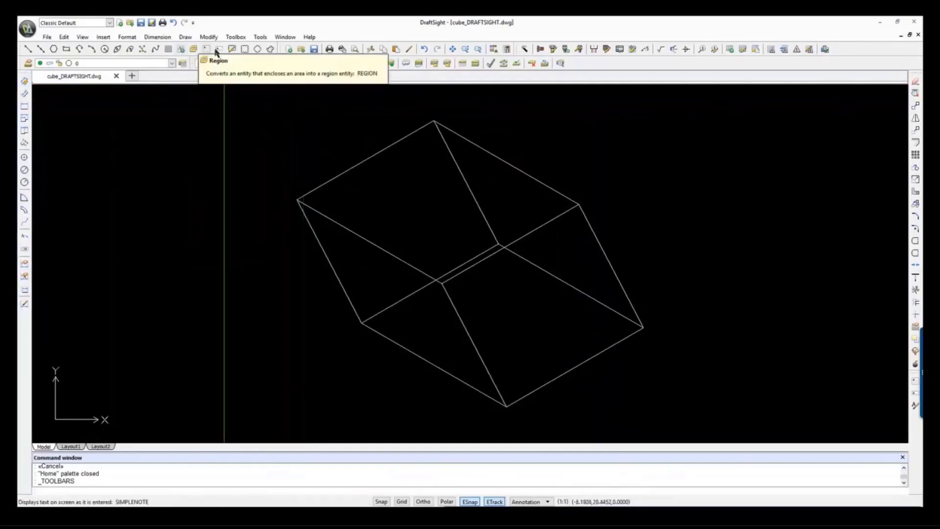
{"action": "left_click", "coordinate": [172, 111]}
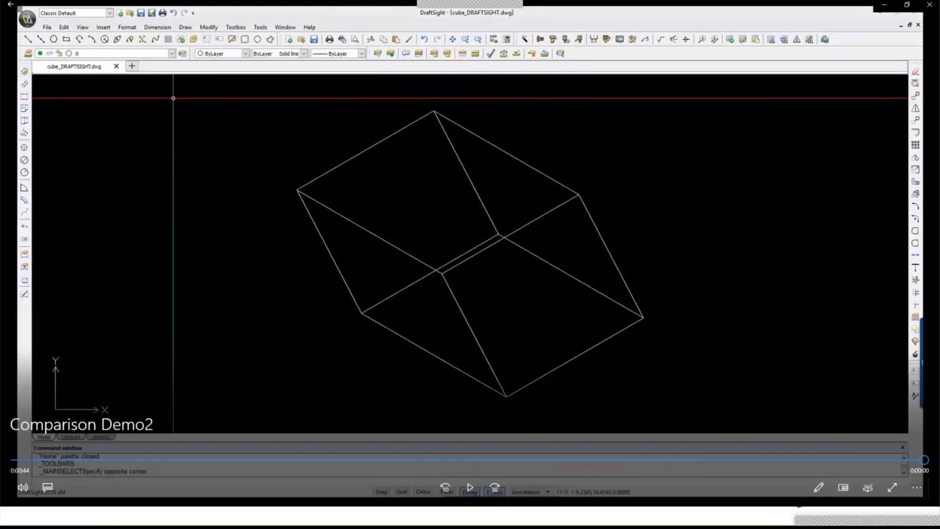
{"action": "left_click", "coordinate": [886, 7]}
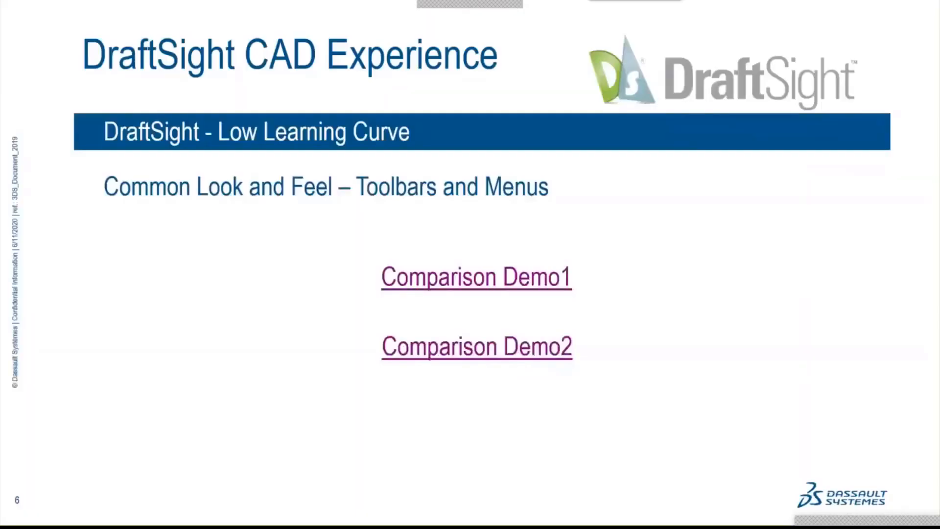
Advance the presentation to slide 8 and play the Similar AutoLISP Demo.
{"action": "key", "text": "Right"}
{"action": "key", "text": "Right"}
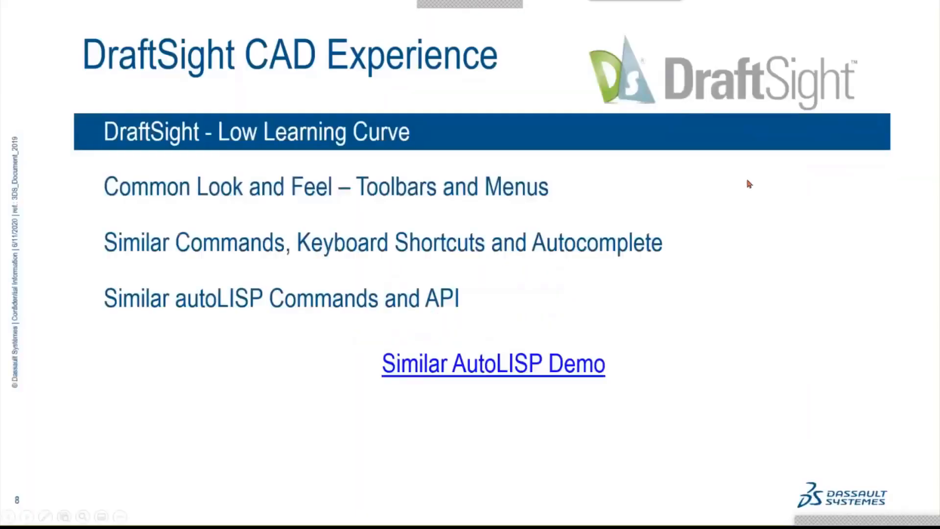
{"action": "key", "text": "Left"}
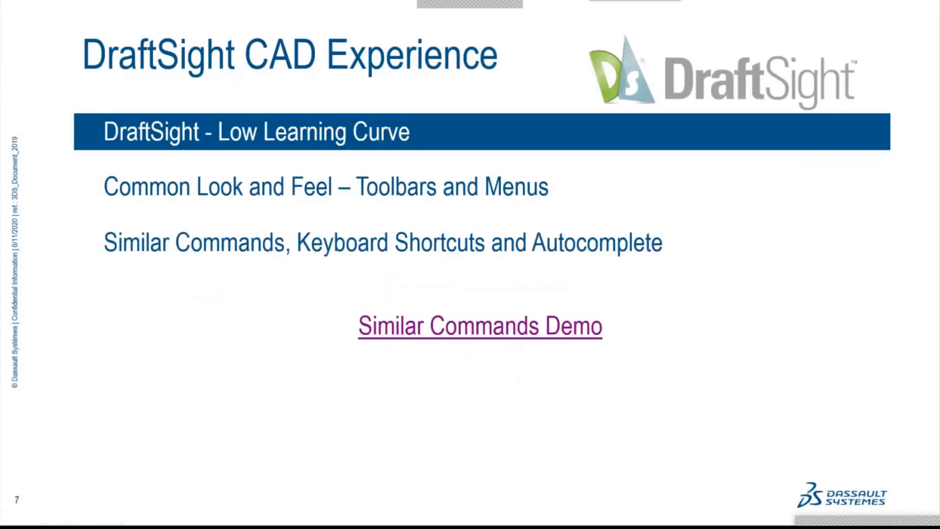
{"action": "key", "text": "Right"}
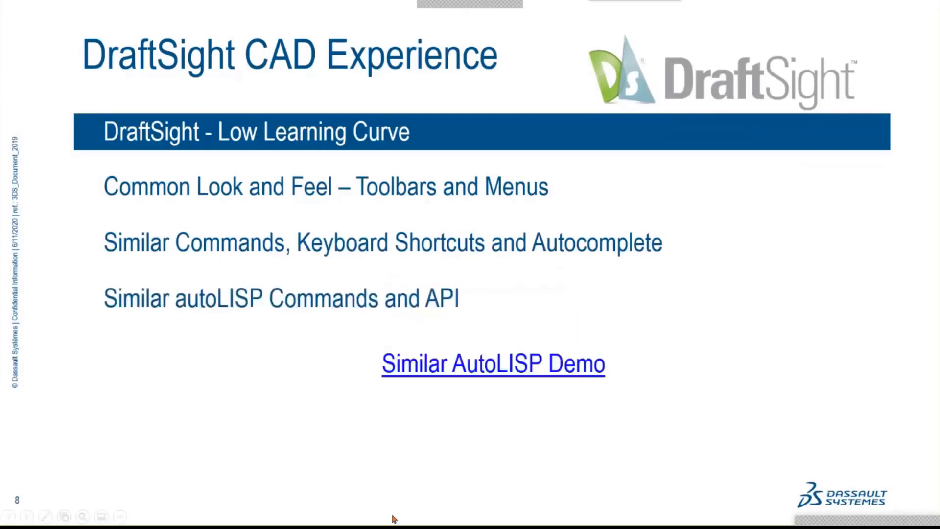
{"action": "left_click", "coordinate": [505, 368]}
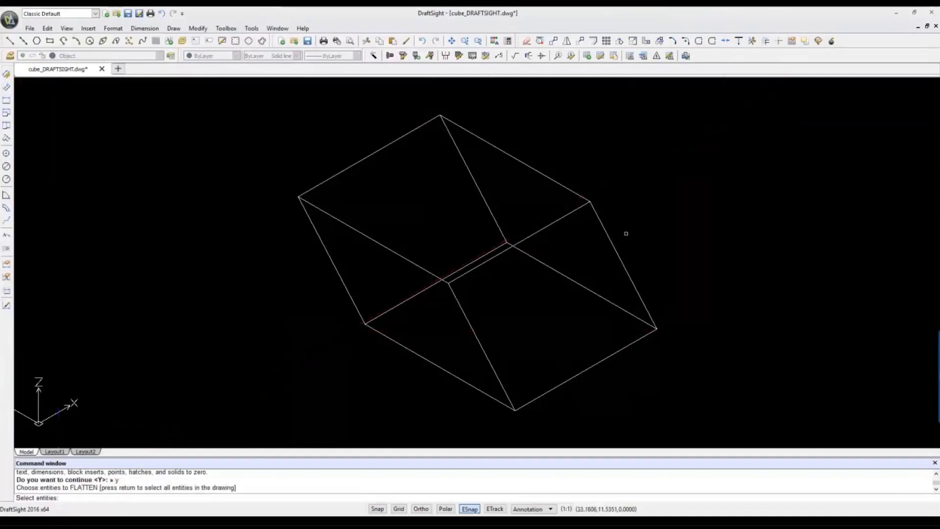
Select all the cube's lines for the FLATTEN command and flatten them.
{"action": "left_click", "coordinate": [725, 102]}
{"action": "left_click", "coordinate": [270, 426]}
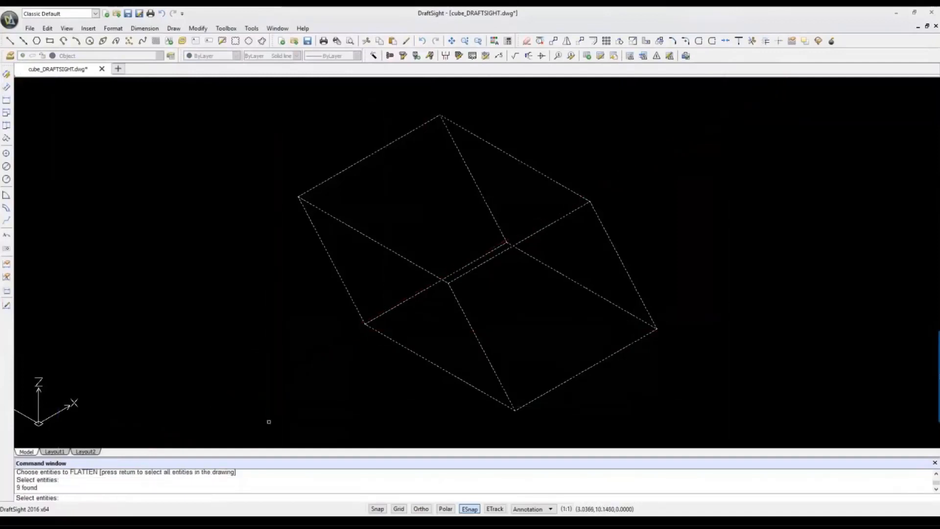
{"action": "key", "text": "Return"}
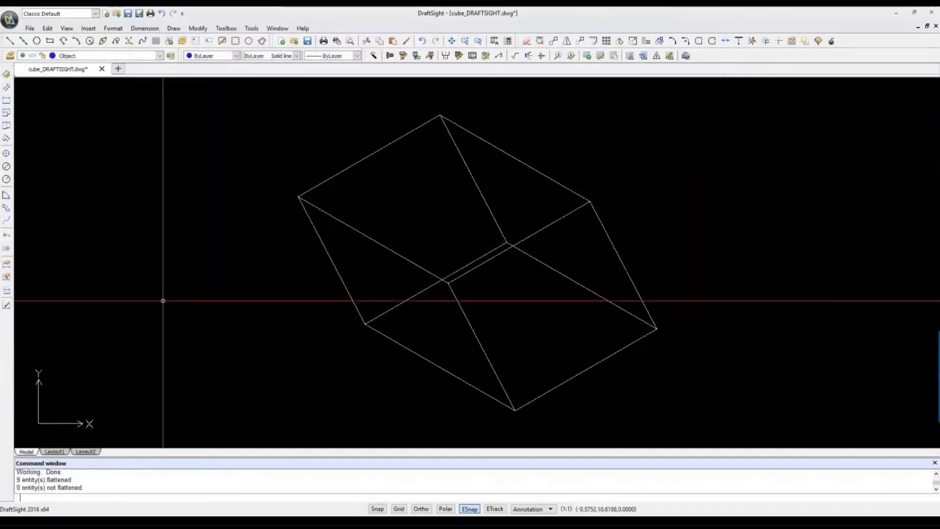
Use a mouse gesture beside the flattened cube and accept the Mouse Gestures settings with 8 gestures enabled.
{"action": "right_click_drag", "start_coordinate": [163, 300], "coordinate": [168, 351]}
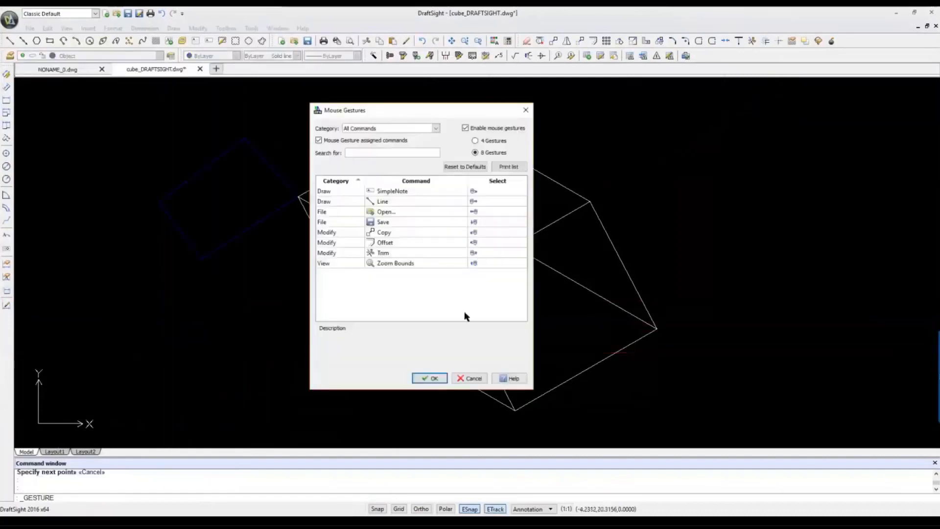
{"action": "left_click", "coordinate": [437, 383]}
{"action": "right_click_drag", "start_coordinate": [275, 279], "coordinate": [274, 310]}
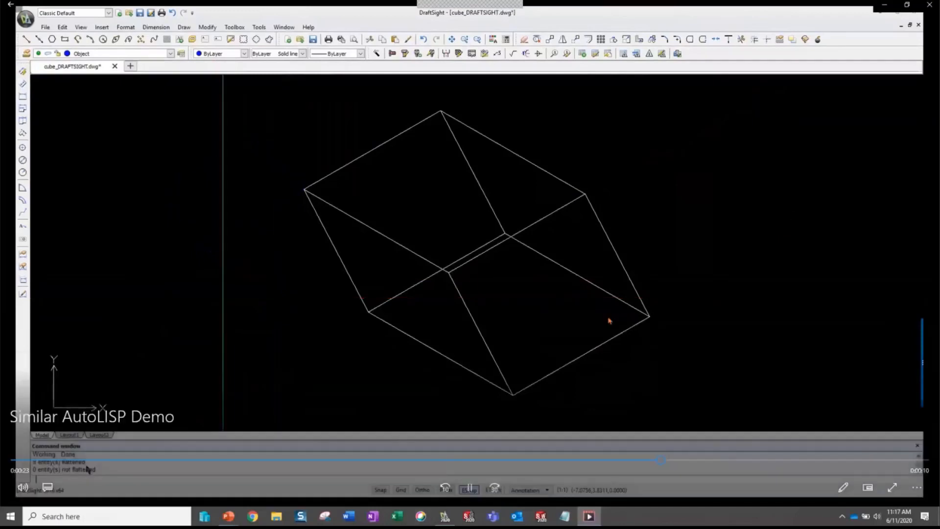
Accept the 8-gesture command assignments and save cube_DRAFTSIGHT.dwg with a mouse gesture, then close the demo.
{"action": "right_click_drag", "start_coordinate": [178, 300], "coordinate": [178, 310]}
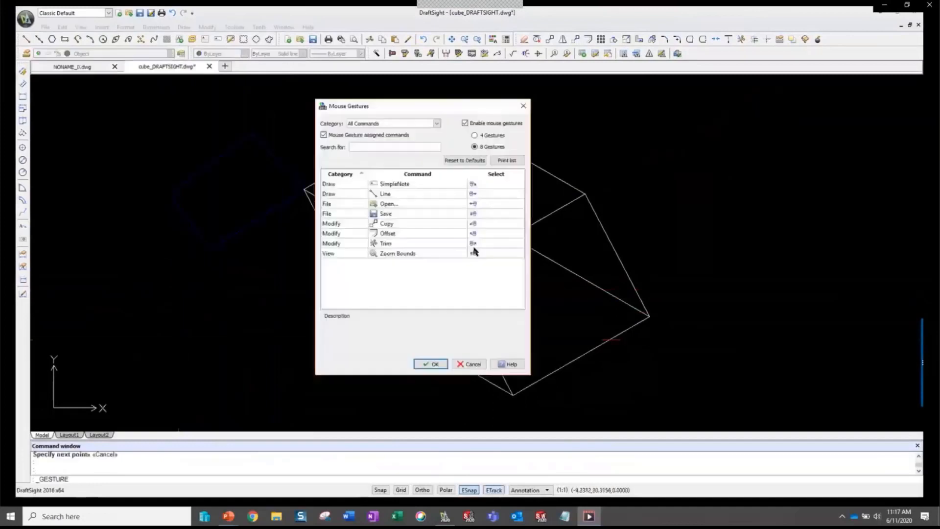
{"action": "left_click", "coordinate": [430, 363]}
{"action": "right_click_drag", "start_coordinate": [303, 267], "coordinate": [294, 290]}
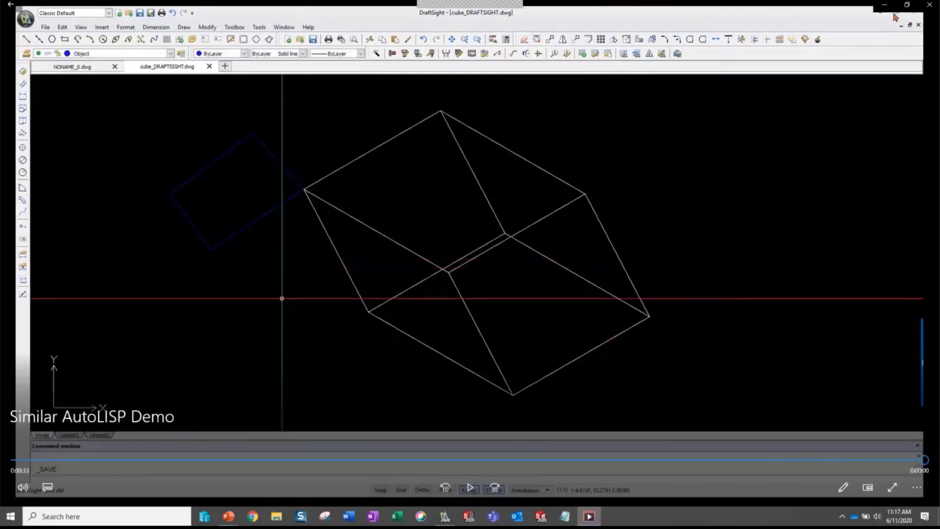
{"action": "left_click", "coordinate": [929, 5]}
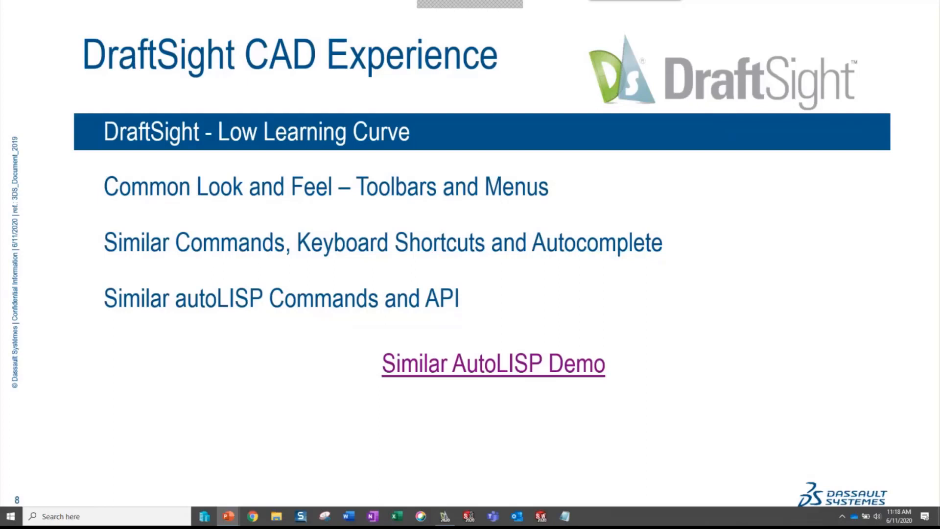
Advance the presentation to slide 10 on DraftSight for the SOLIDWORKS User and play the Mouse Gestures Demo.
{"action": "key", "text": "Right"}
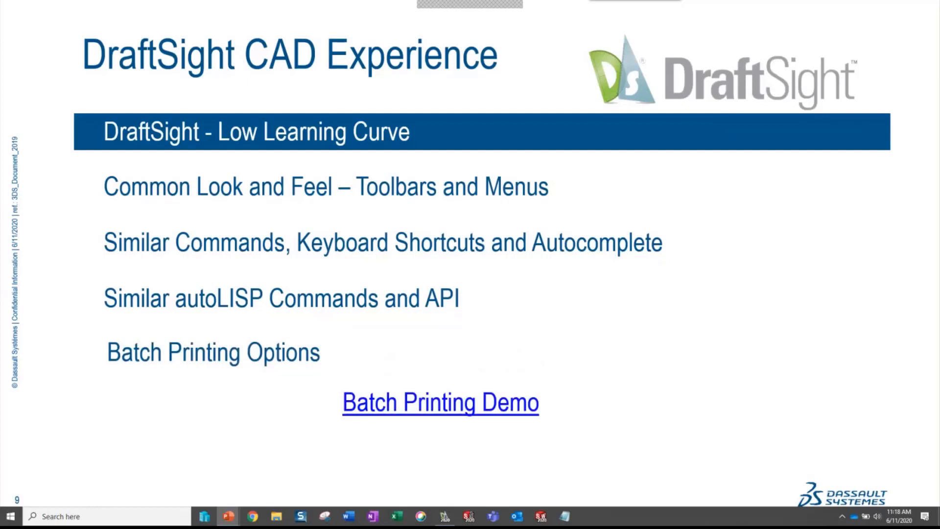
{"action": "key", "text": "Right"}
{"action": "key", "text": "Left"}
{"action": "key", "text": "Right"}
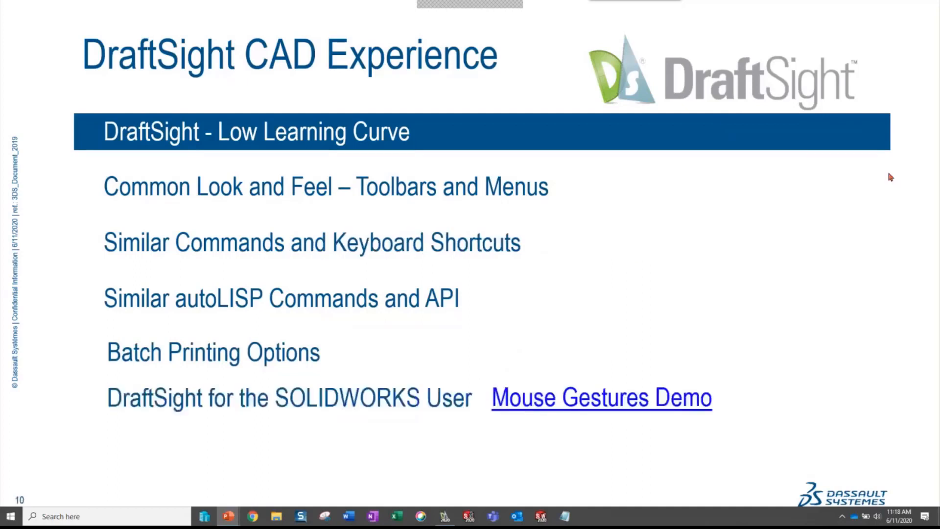
{"action": "left_click", "coordinate": [582, 400]}
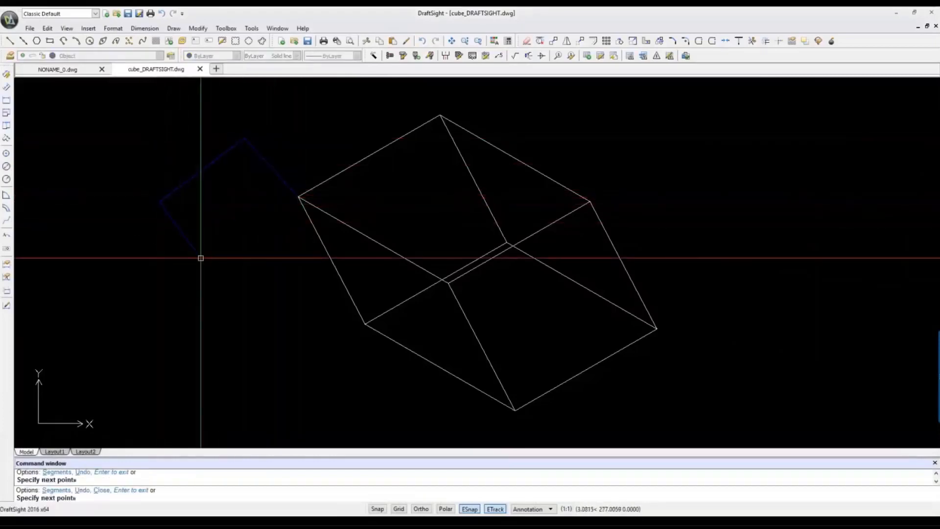
End the line command once the blue four-sided outline beside the cube is closed at the cube's corner.
{"action": "right_click", "coordinate": [309, 133]}
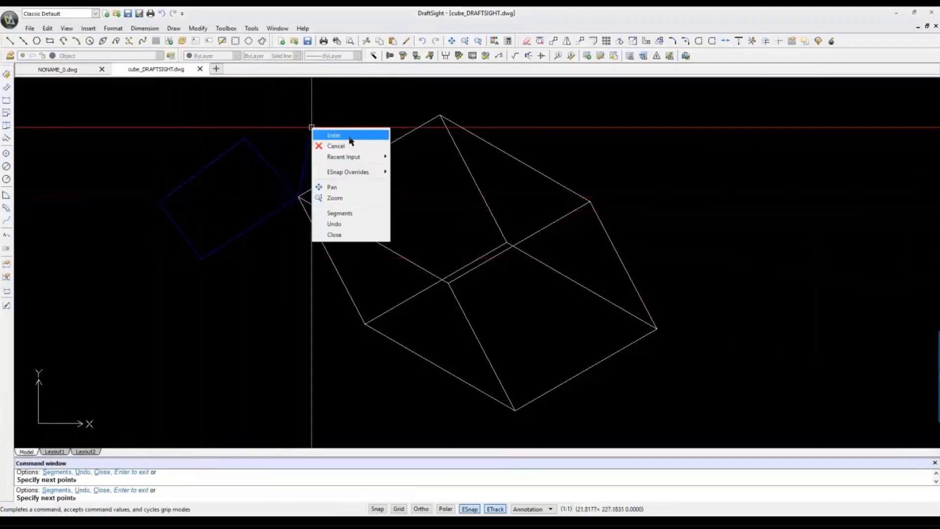
{"action": "left_click", "coordinate": [347, 143]}
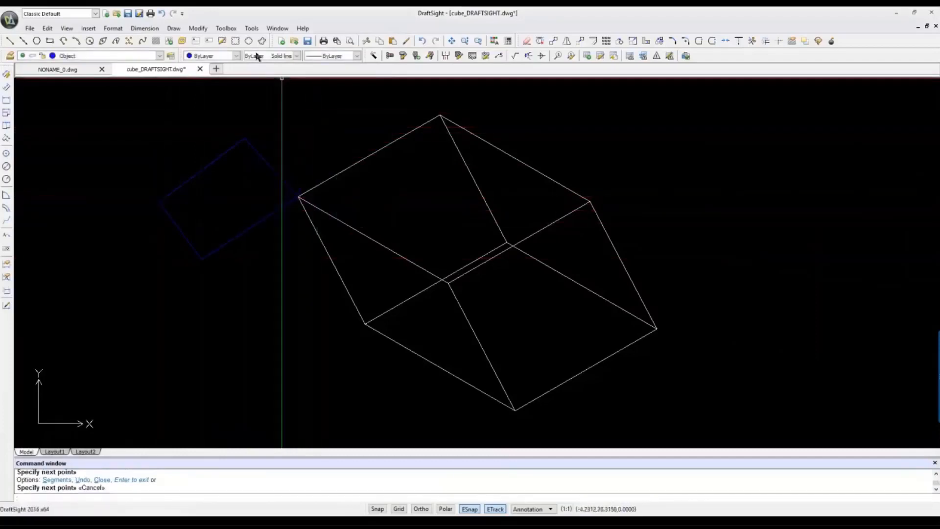
Show only the assigned commands in the Mouse Gestures settings, accept them, and save cube_DRAFTSIGHT.dwg with a mouse gesture.
{"action": "left_click", "coordinate": [251, 28]}
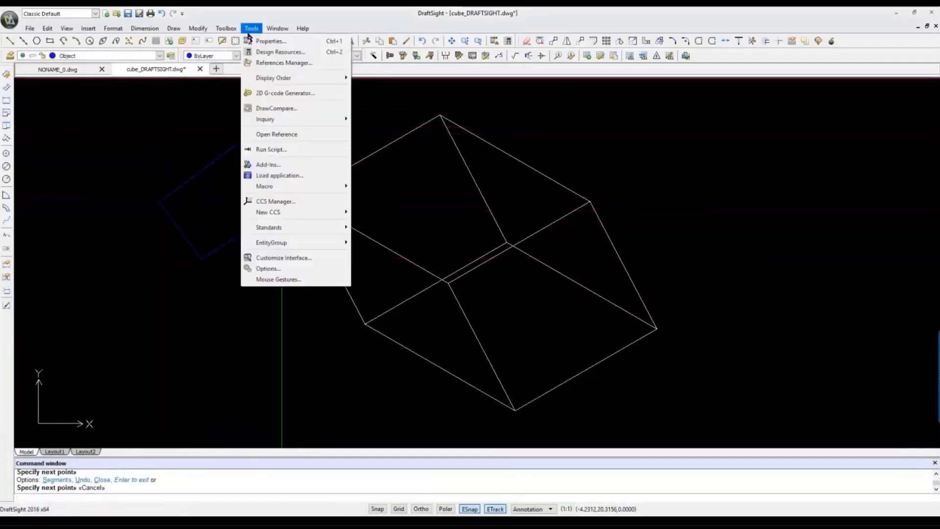
{"action": "left_click", "coordinate": [300, 280]}
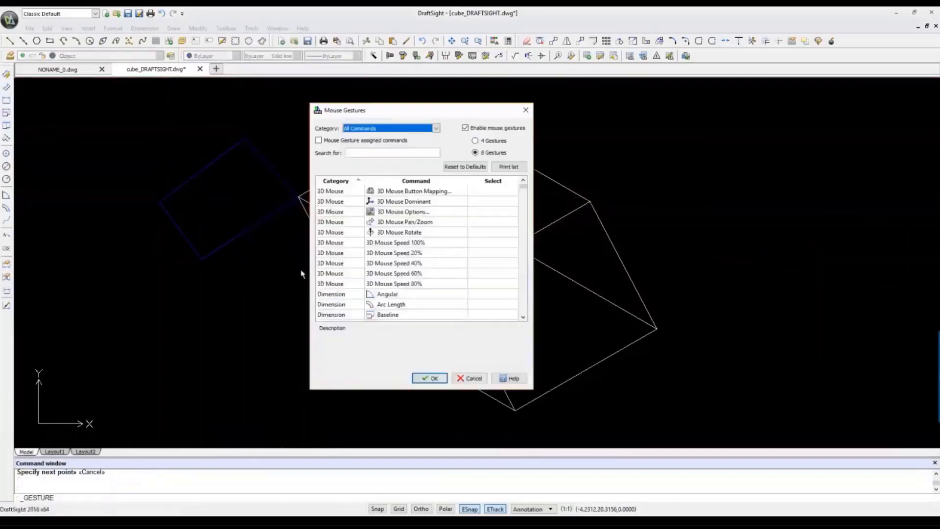
{"action": "left_click_drag", "start_coordinate": [524, 189], "coordinate": [523, 216]}
{"action": "left_click", "coordinate": [319, 140]}
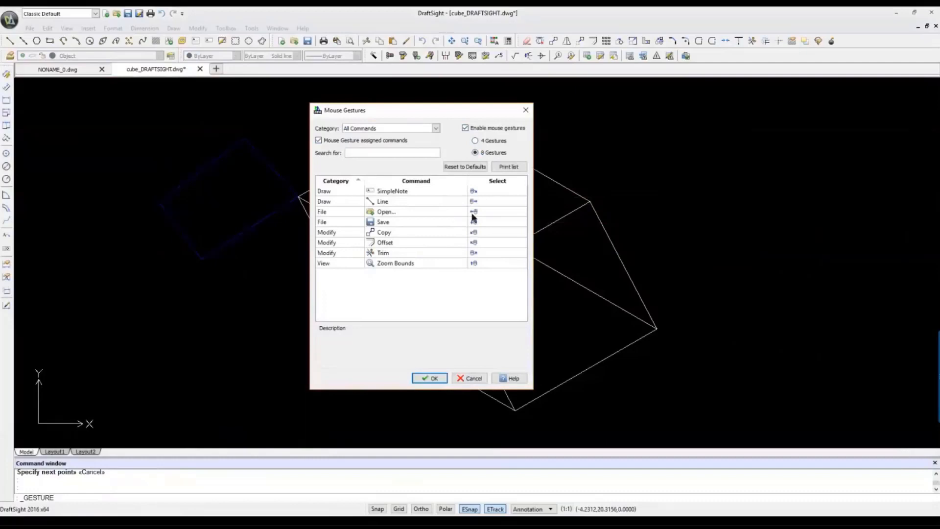
{"action": "left_click", "coordinate": [435, 378]}
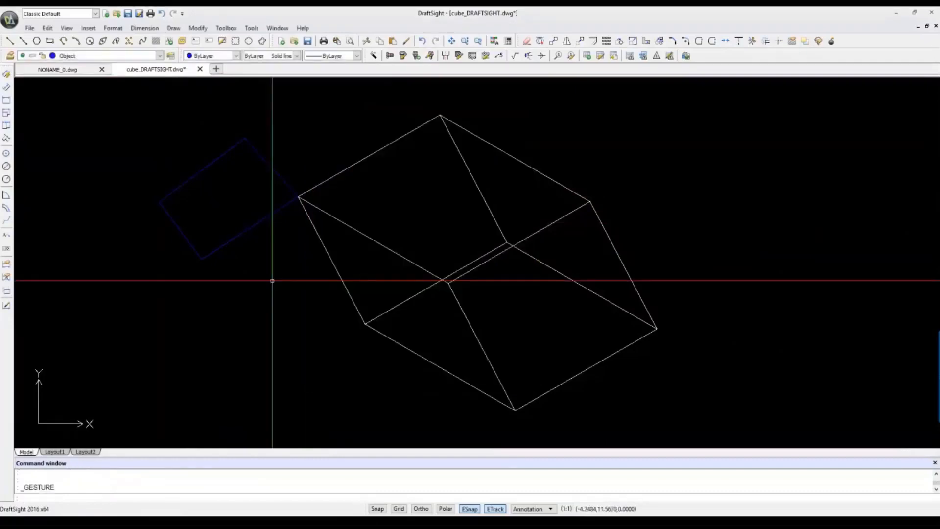
{"action": "right_click_drag", "start_coordinate": [273, 279], "coordinate": [275, 310]}
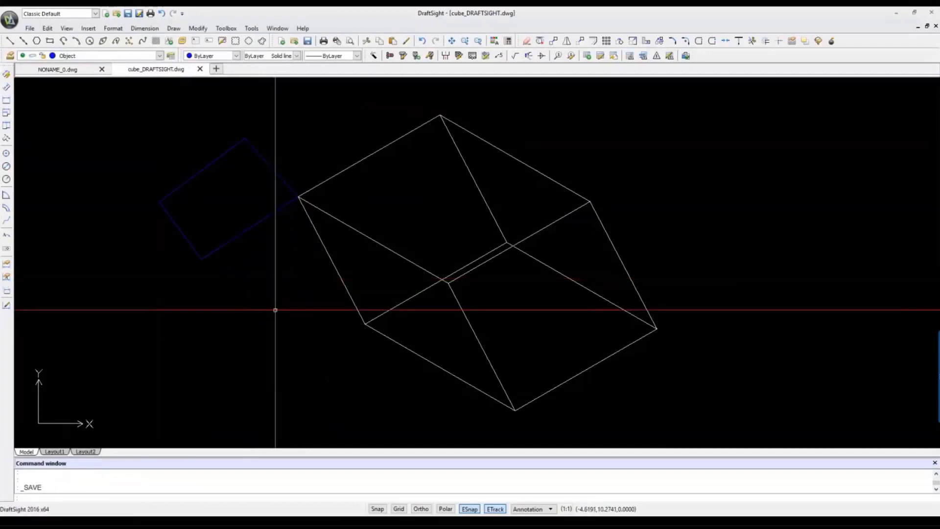